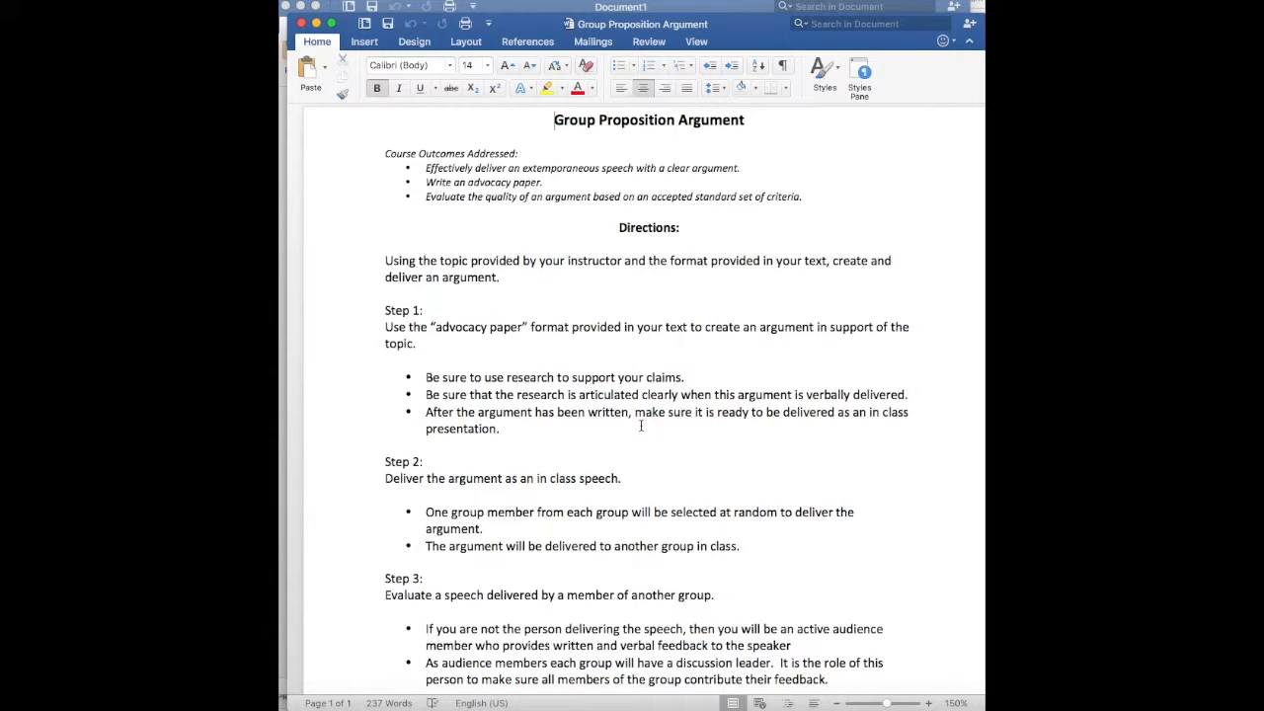
# Examine the Step 1 directions about using the advocacy paper format in the Group Proposition Argument document
pyautogui.click(640, 421)
pyautogui.click(410, 321)
pyautogui.moveTo(410, 321); pyautogui.dragTo(448, 335)
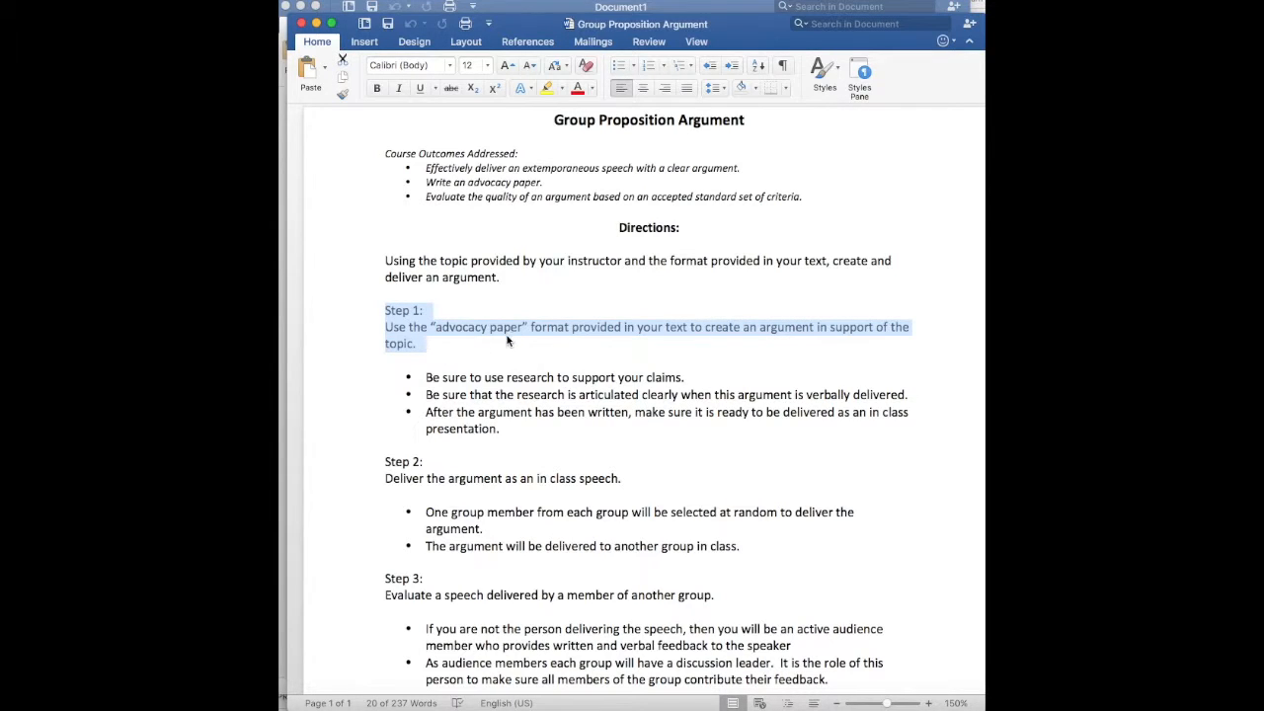
pyautogui.click(515, 341)
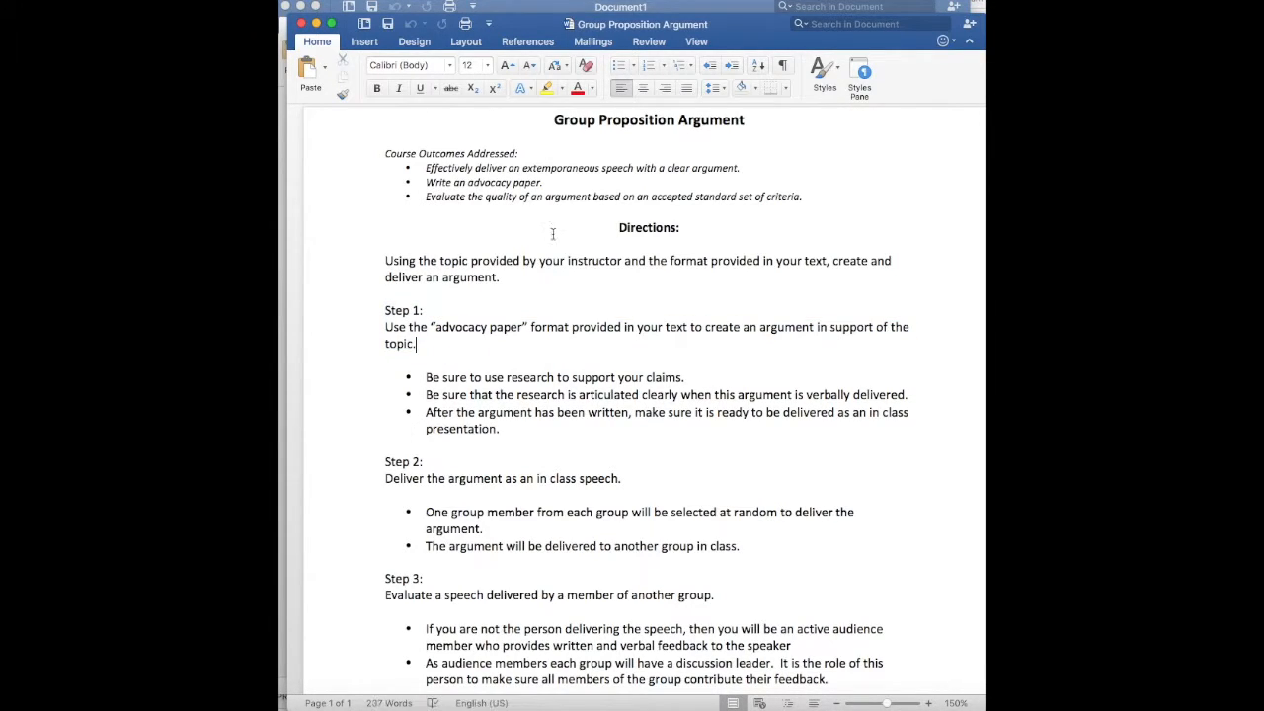
# Switch to the blank Document1 and enter "Appendix A" and "Page 277" as separate lines with a blank line between them
pyautogui.click(676, 9)
pyautogui.click(598, 187)
pyautogui.write('App')
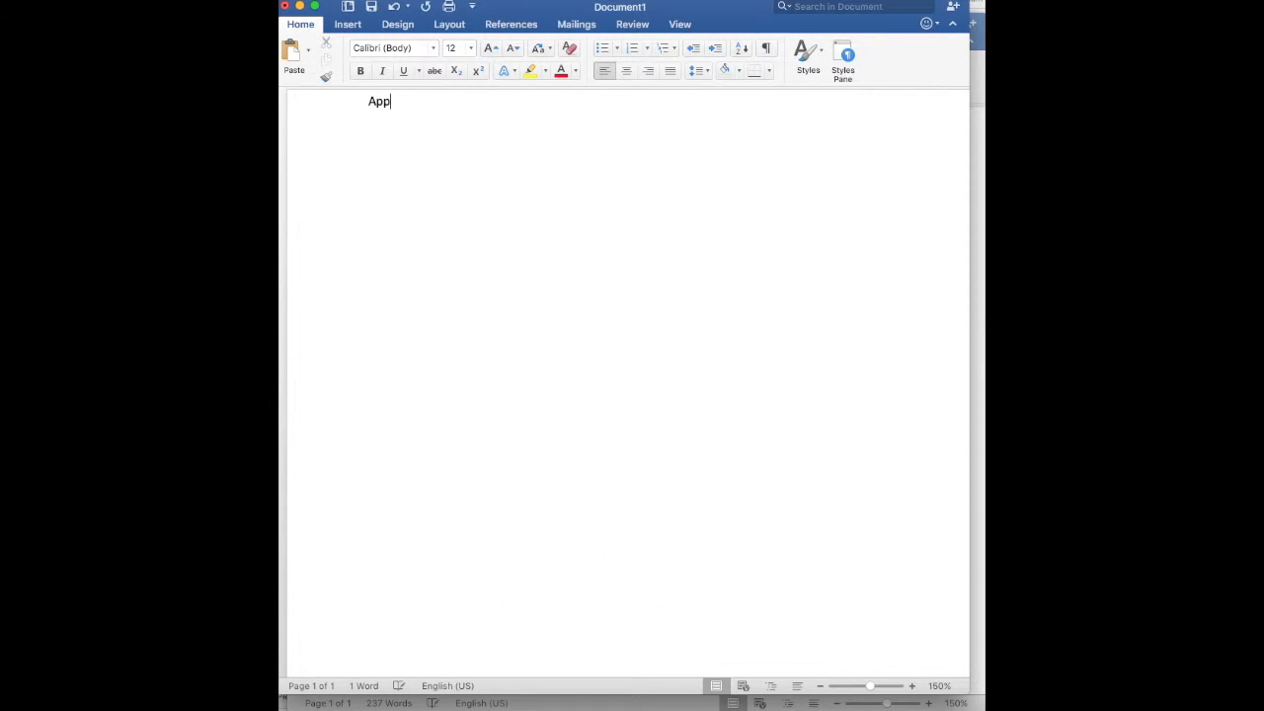
pyautogui.write('endix A')
pyautogui.press('Return')
pyautogui.write('P')
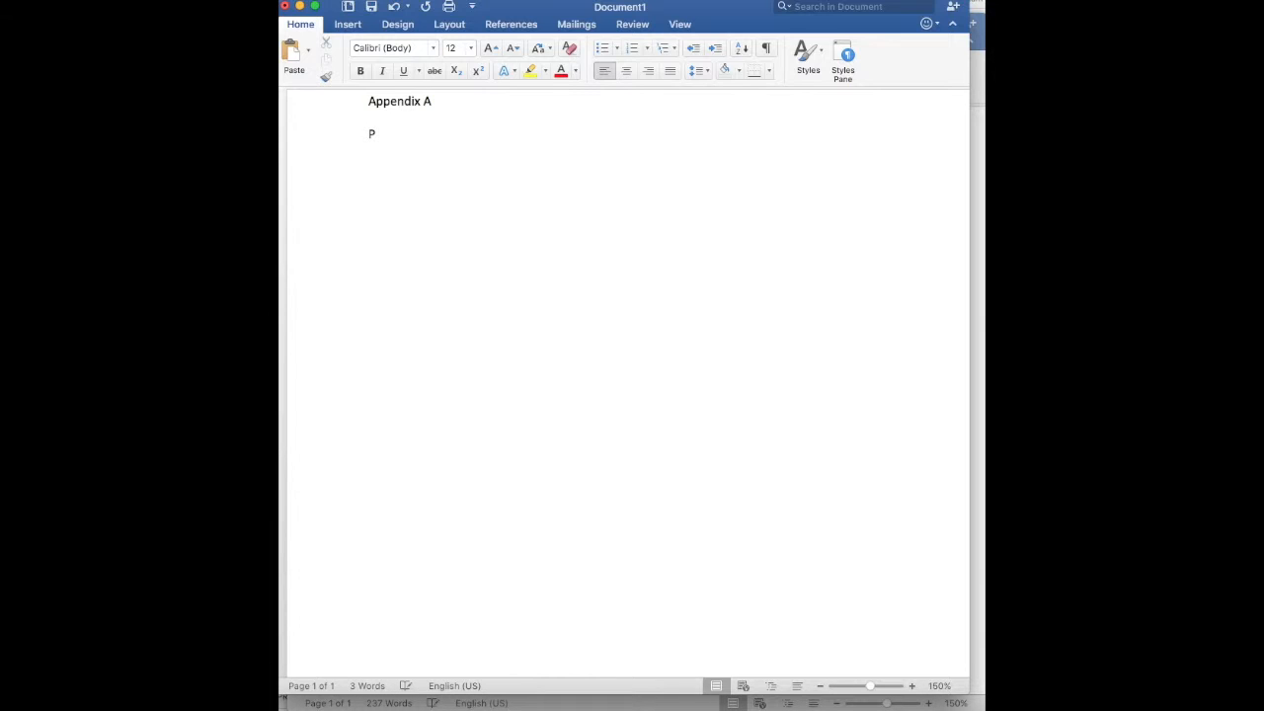
pyautogui.write('age 277')
pyautogui.press('Return')
# Add two consecutive lines below the page reference about establishing the presence of a problem and the severity of a problem
pyautogui.write('Establish the presence of a problem')
pyautogui.press('Return')
pyautogui.write('Esta')
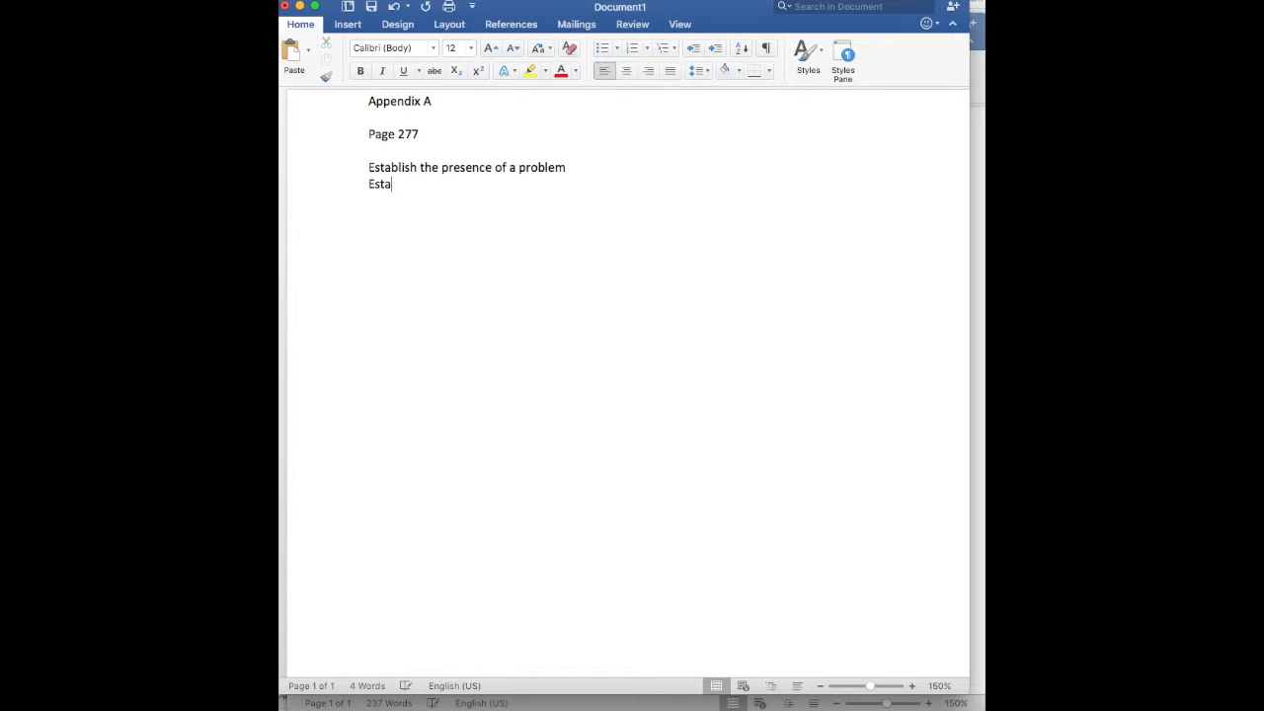
pyautogui.write('blish the sevirty of a problem')
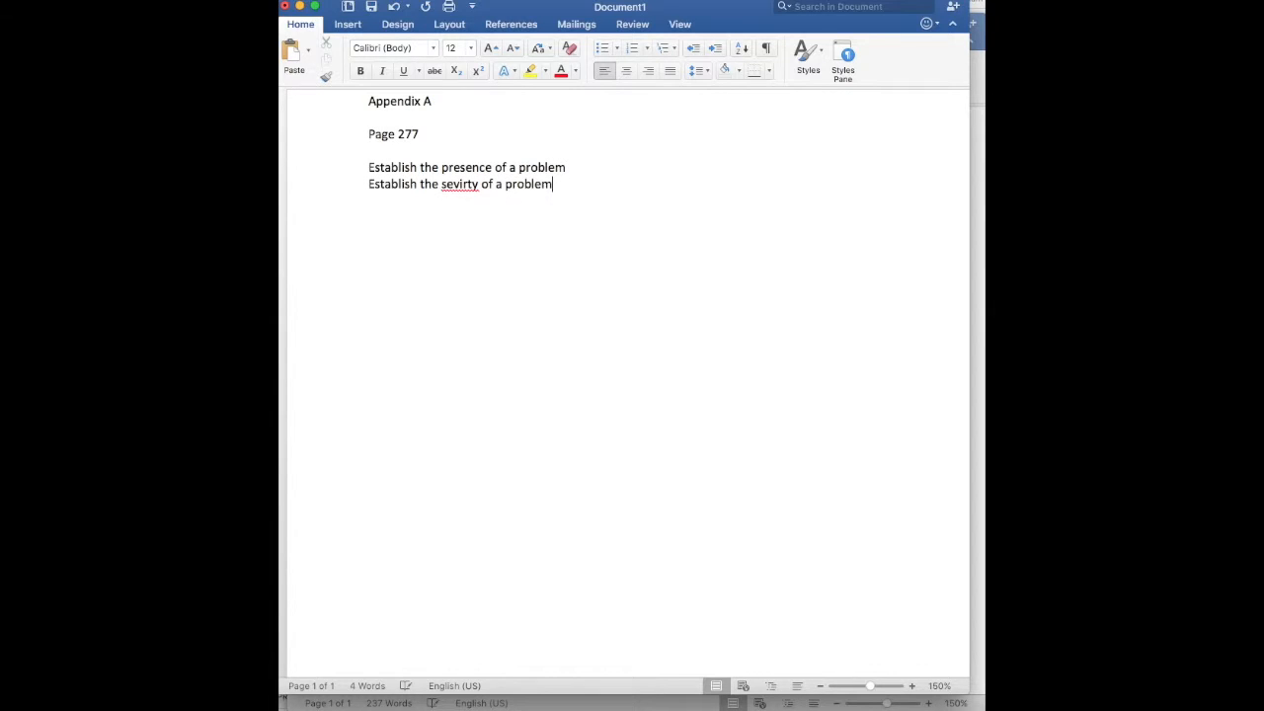
# Correct the misspelled word in the second "Establish" line to "severity"
pyautogui.press('BackSpace')
pyautogui.write('e')
pyautogui.click(572, 188)
pyautogui.rightClick(468, 187)
pyautogui.click(503, 198)
pyautogui.click(582, 189)
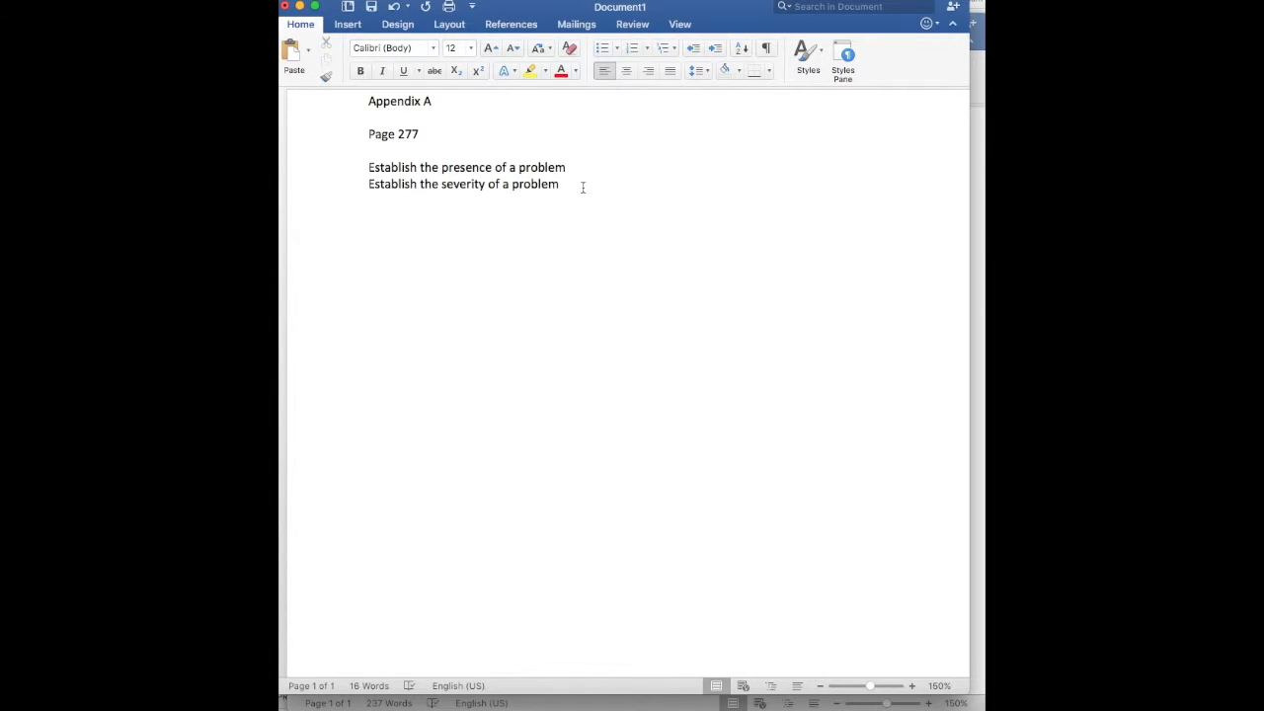
# Insert the heading "Introduction" above the line about the presence of a problem, followed by an empty line
pyautogui.click(559, 156)
pyautogui.press('Return')
pyautogui.write('Introduction')
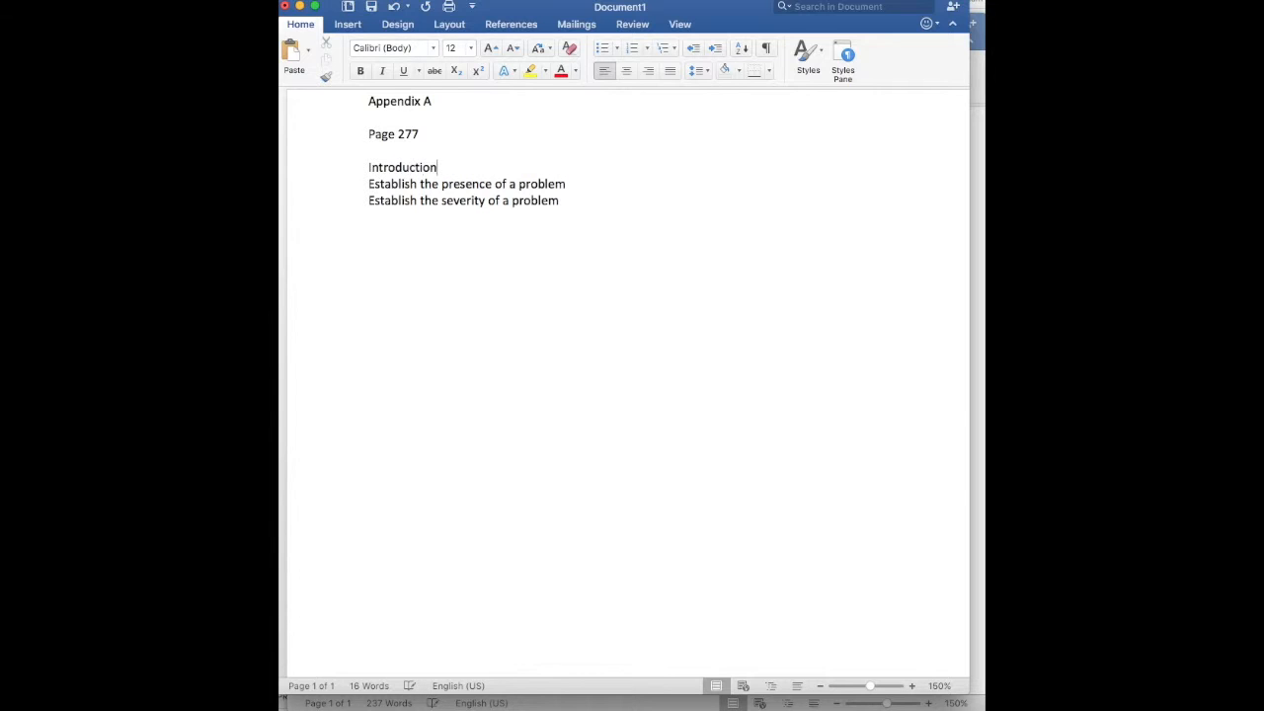
pyautogui.press('Return')
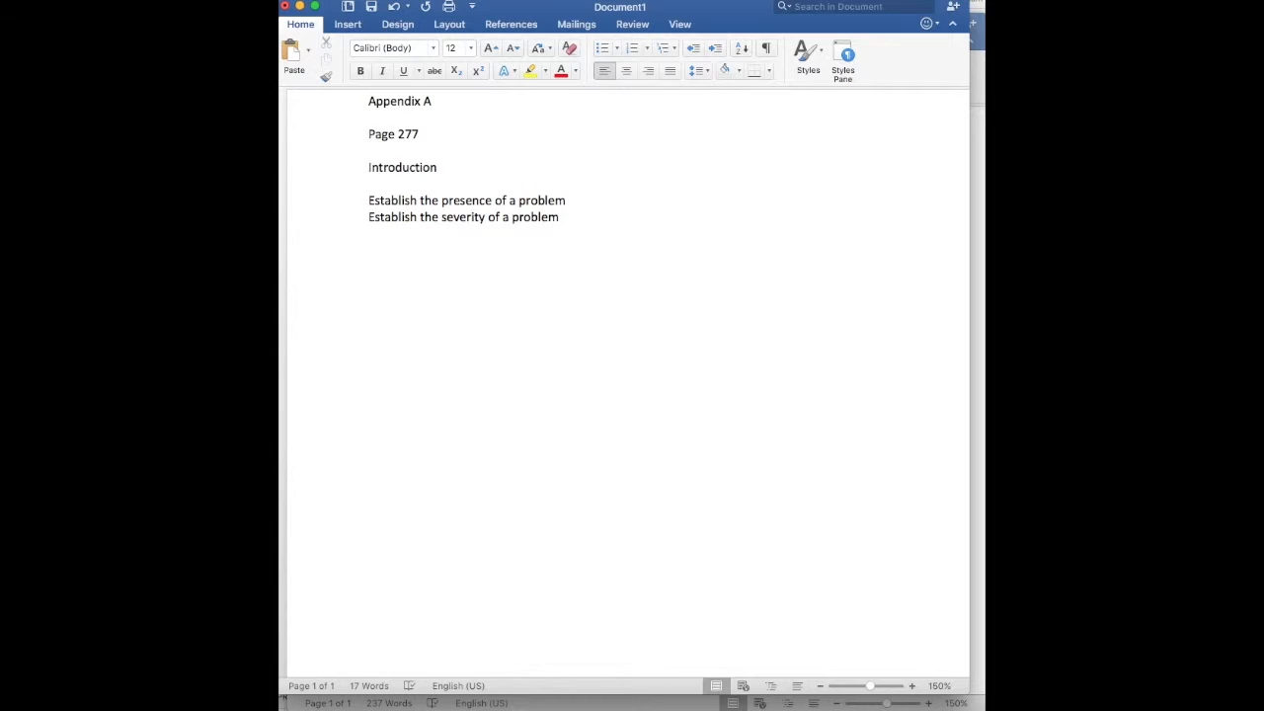
# Add the indented items "Gain our attention" and "Preview of what will be covered" under Introduction, followed by a blank line
pyautogui.press('Tab')
pyautogui.write('Gain our attention')
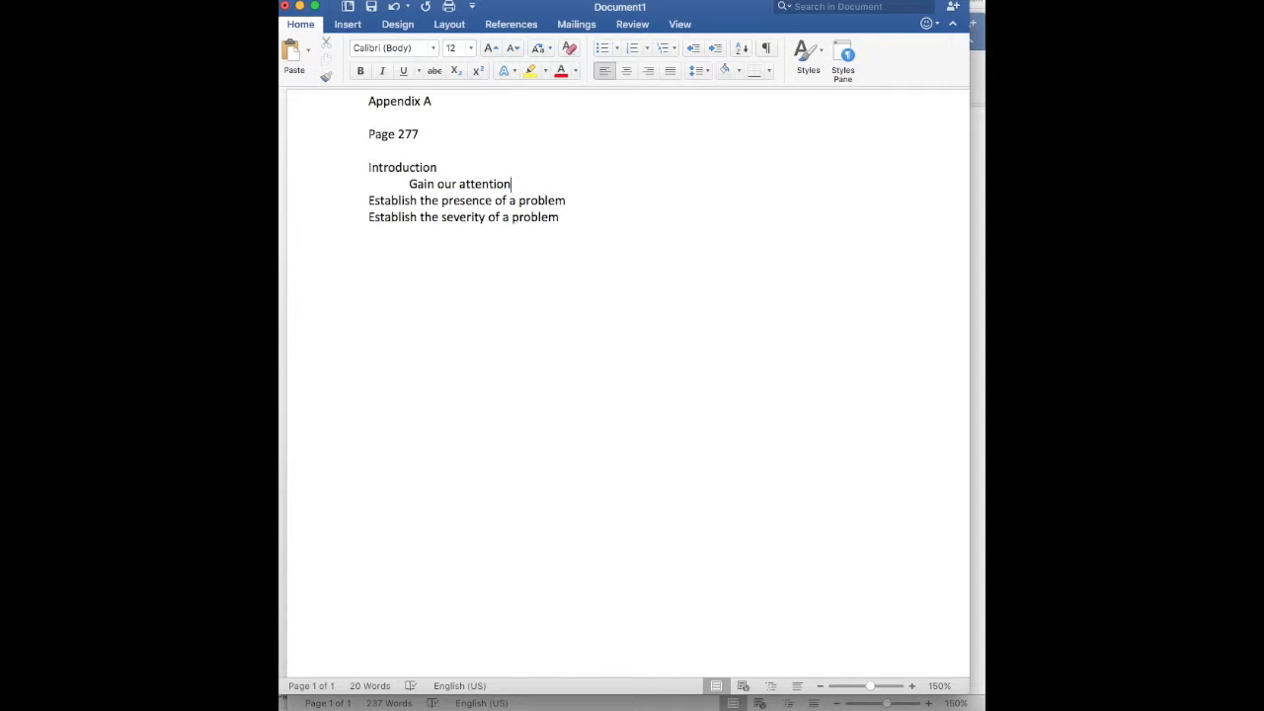
pyautogui.press('Return')
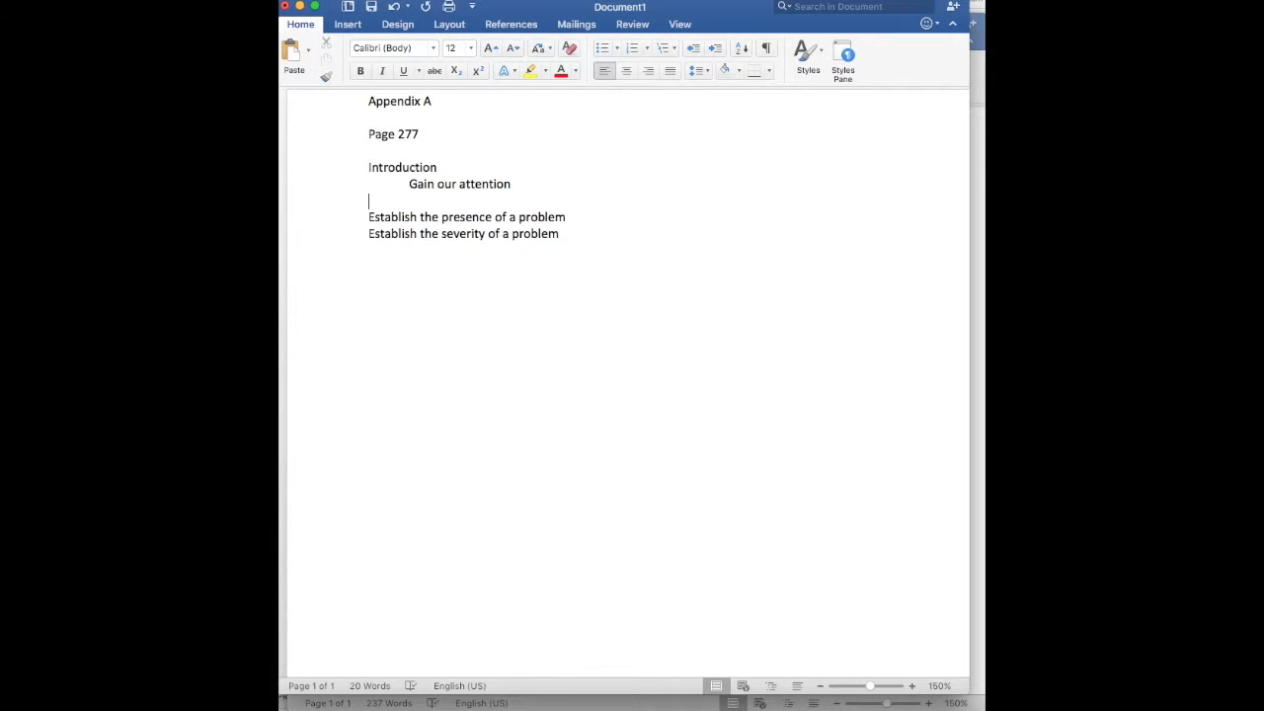
pyautogui.write('Preview of what will be covered')
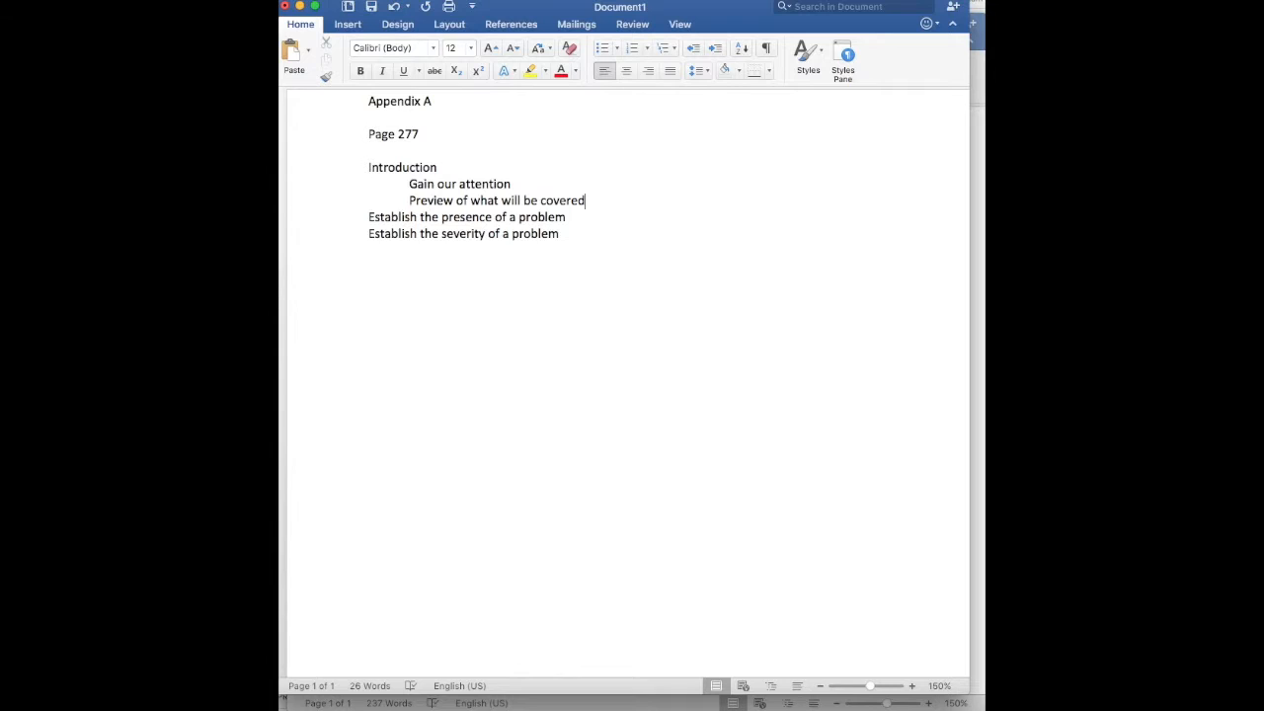
pyautogui.press('Return')
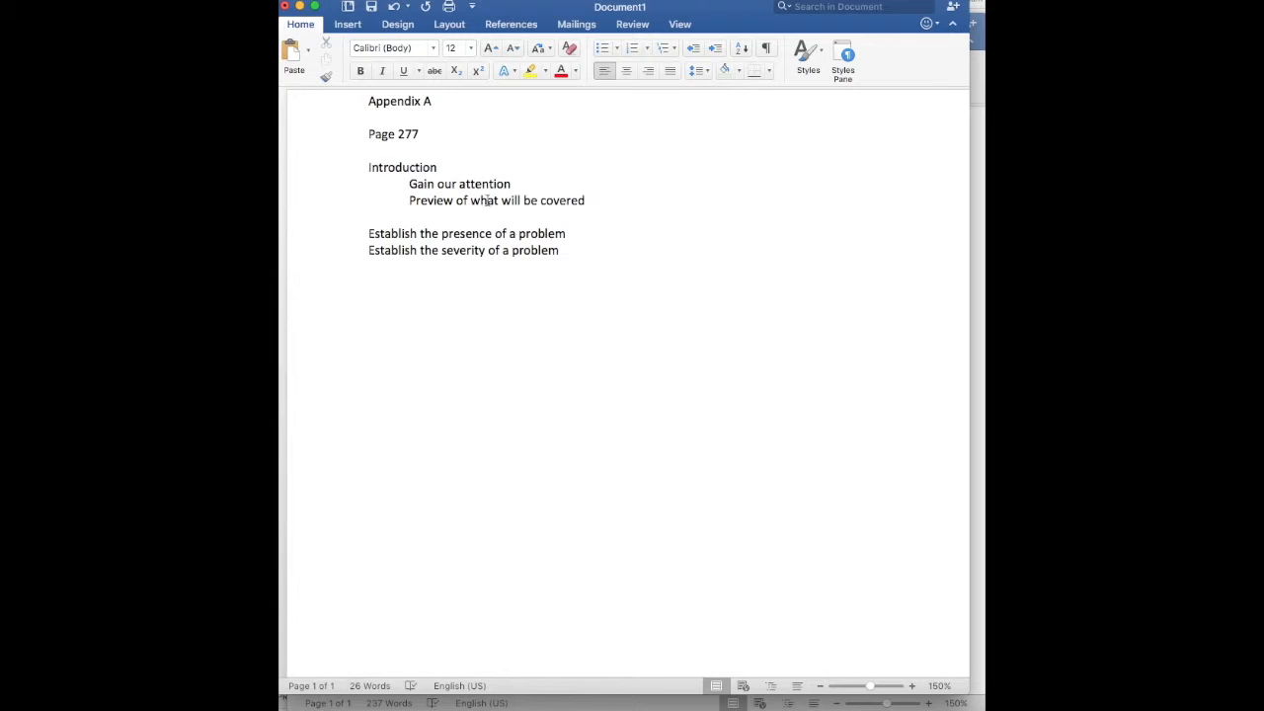
pyautogui.moveTo(429, 200); pyautogui.dragTo(521, 201)
pyautogui.click(419, 233)
# Add indented notes: "What's wrong? Bringing in research" under the presence line and "Why should we care?" under the severity line
pyautogui.click(582, 242)
pyautogui.press('Return')
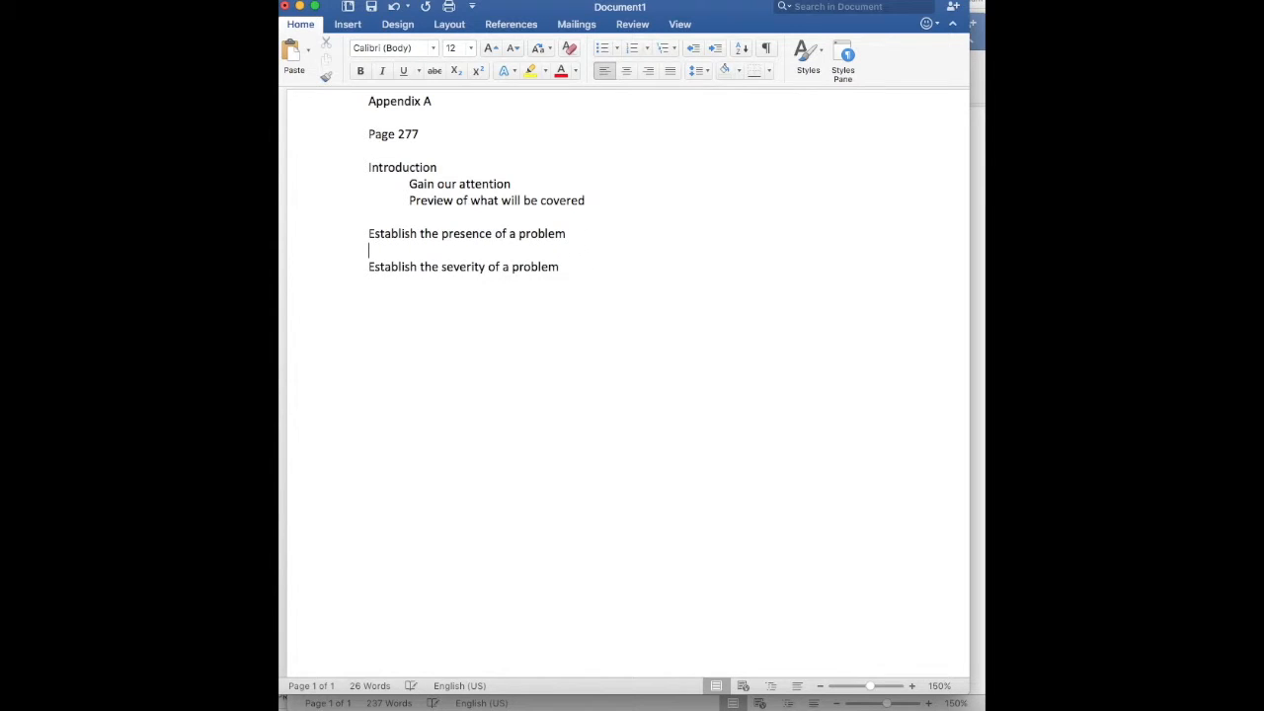
pyautogui.write("What's wrong?")
pyautogui.write('Bringing in ')
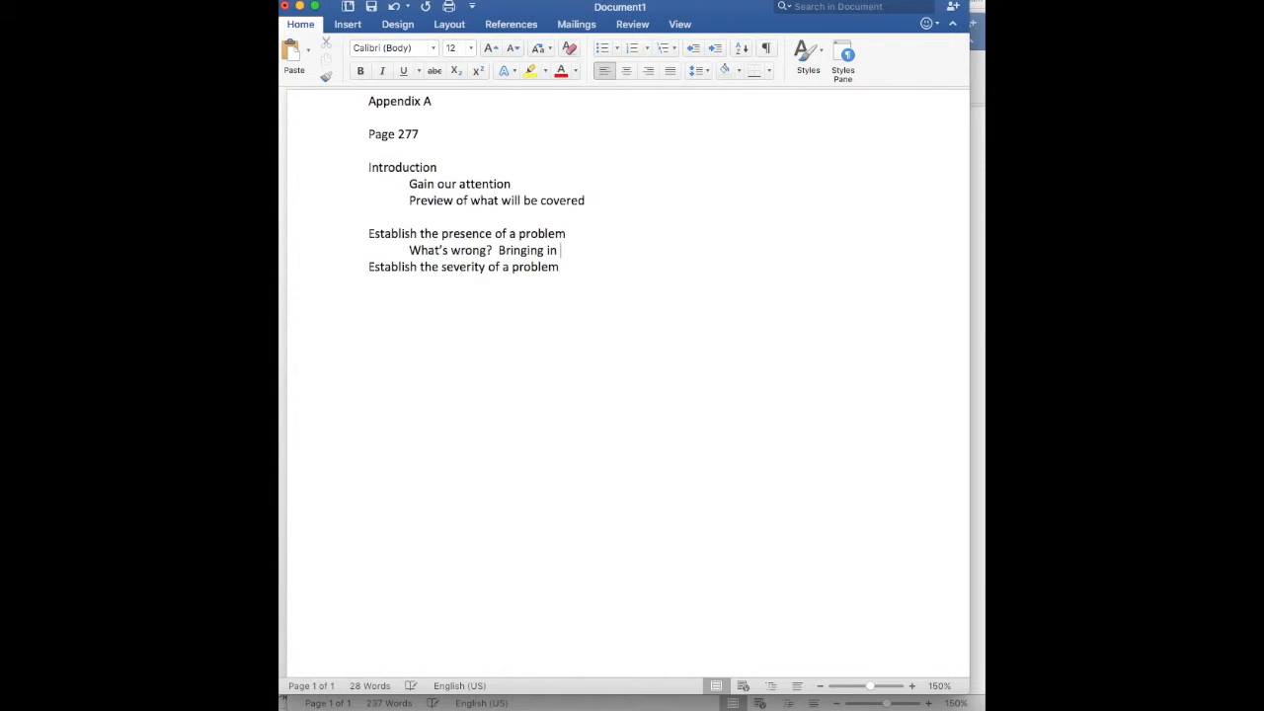
pyautogui.write('reseaerch')
pyautogui.press('BackSpace')
pyautogui.press('BackSpace')
pyautogui.press('BackSpace')
pyautogui.press('BackSpace')
pyautogui.write('a')
pyautogui.press('BackSpace')
pyautogui.write('rch')
pyautogui.write('Why should we care?')
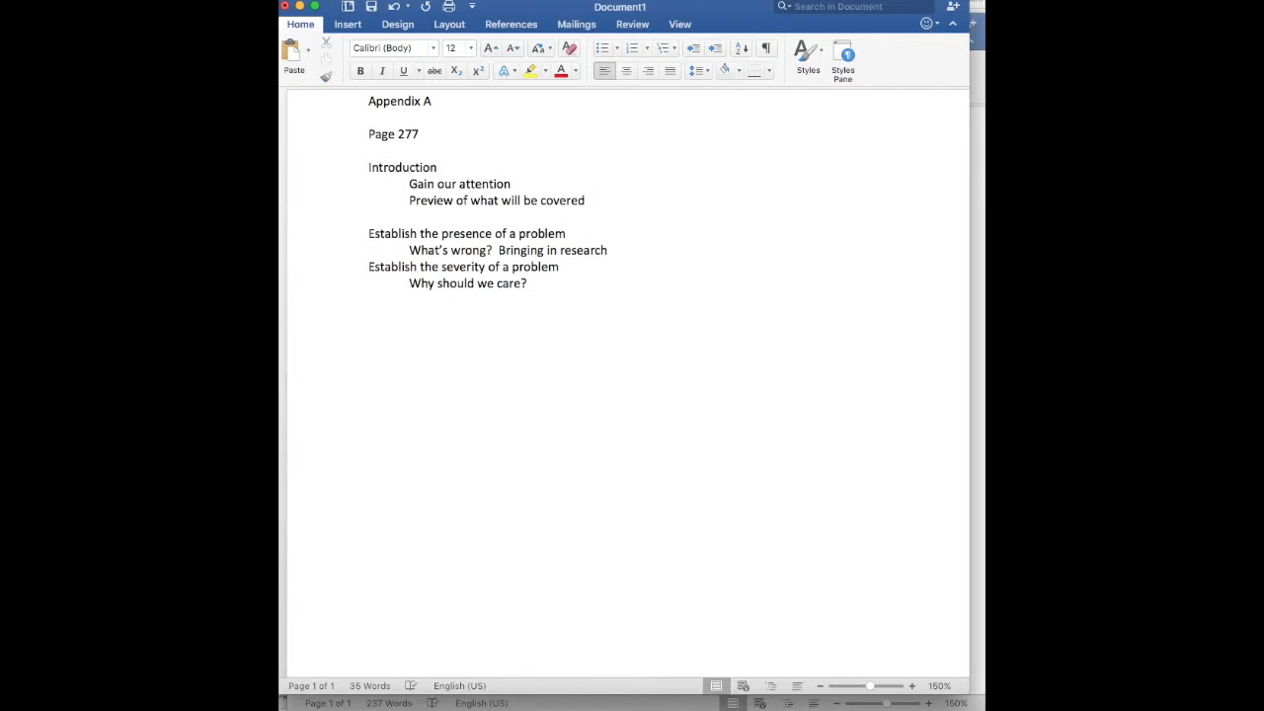
# Prefix Introduction with "ONE PARAGRAPH" and insert a "1-3 PARAGRAPHS" line above "Establish the presence of a problem"
pyautogui.click(368, 167)
pyautogui.write('ONE PARAGRAPH')
pyautogui.press('Down')
pyautogui.press('Down')
pyautogui.press('Down')
pyautogui.press('Down')
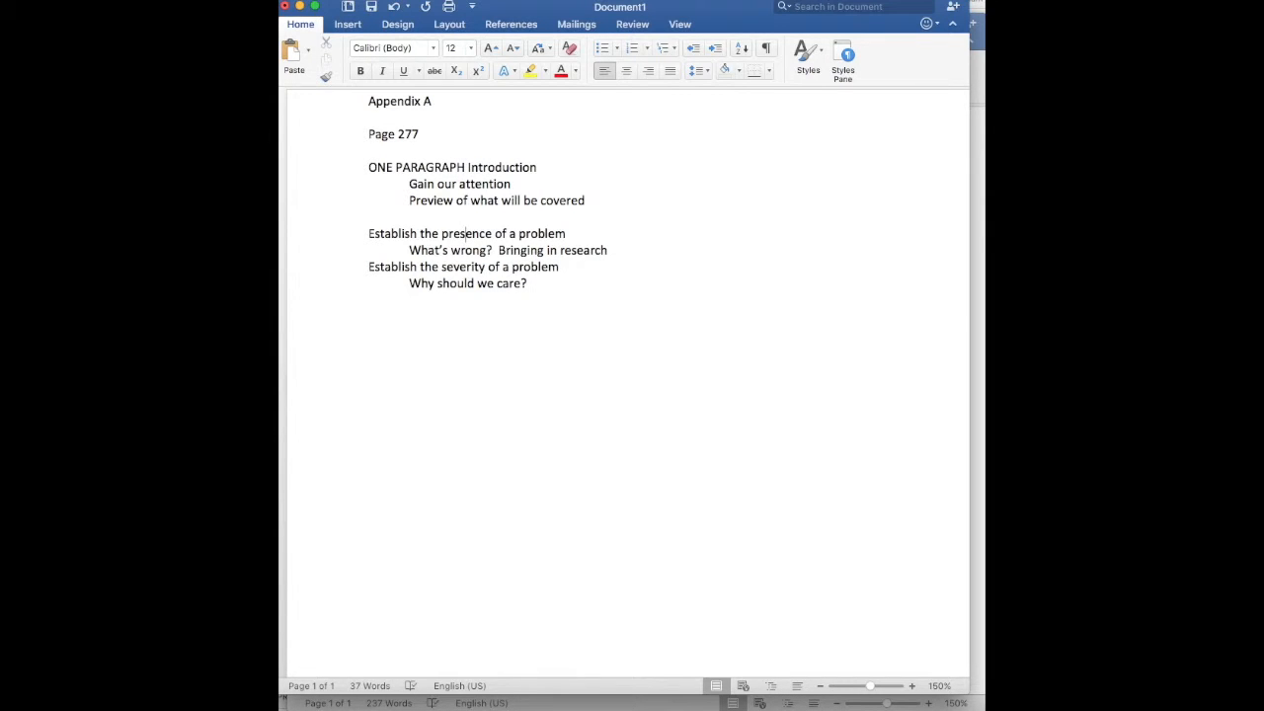
pyautogui.press('Down')
pyautogui.write('1-3 PARAGRA')
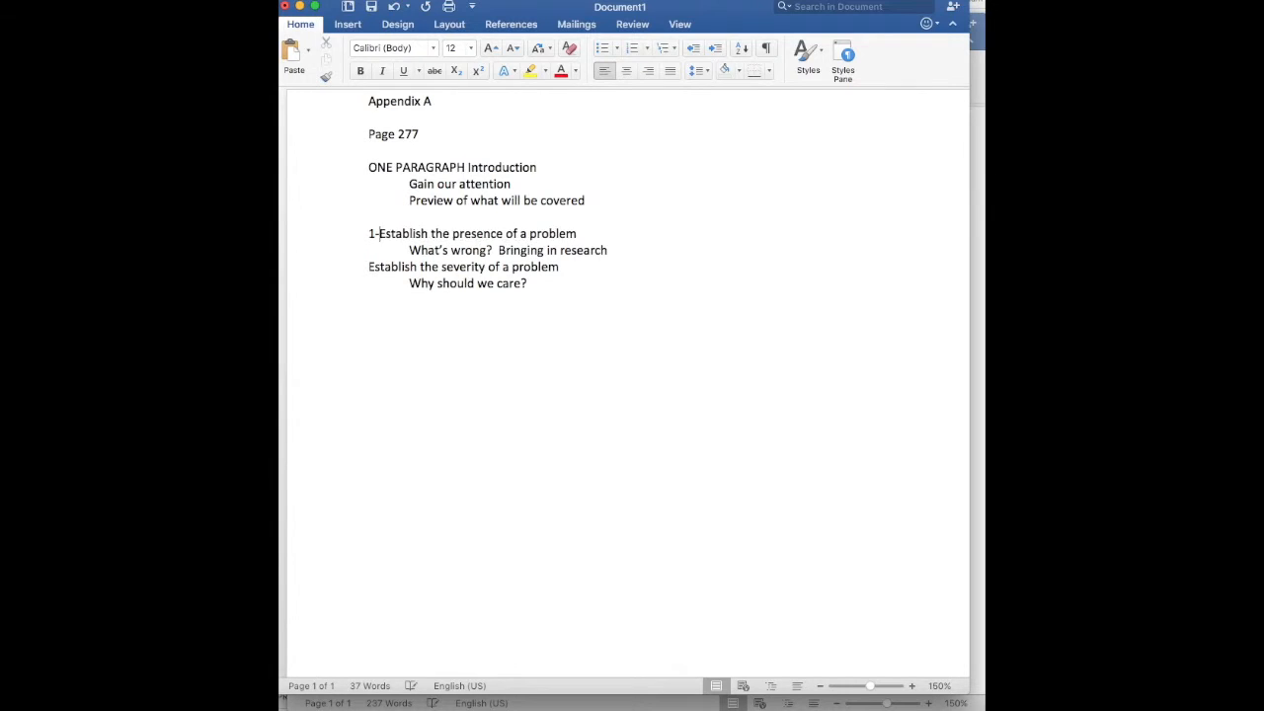
pyautogui.write('PHS')
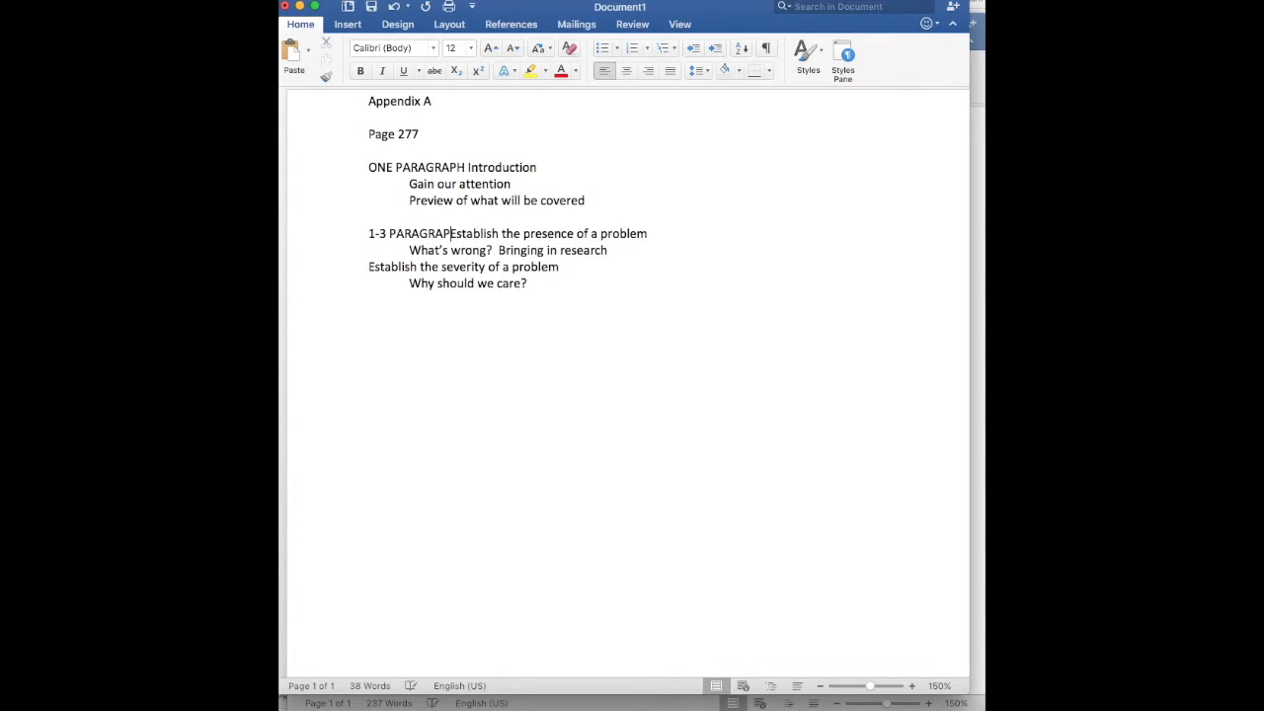
pyautogui.press('Return')
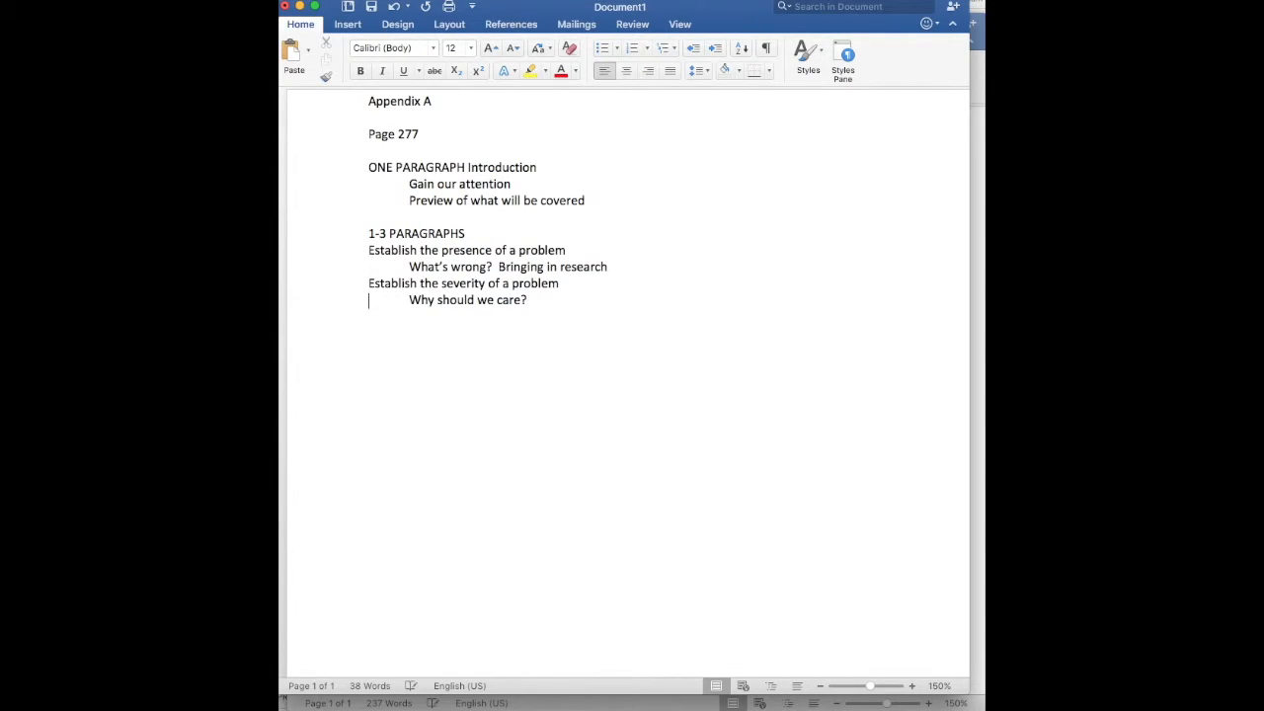
# Insert a "1-2 PARAGRAPHS" line above "Establish the severity of a problem"
pyautogui.write('1-2 ')
pyautogui.write('PARAGRAPHS')
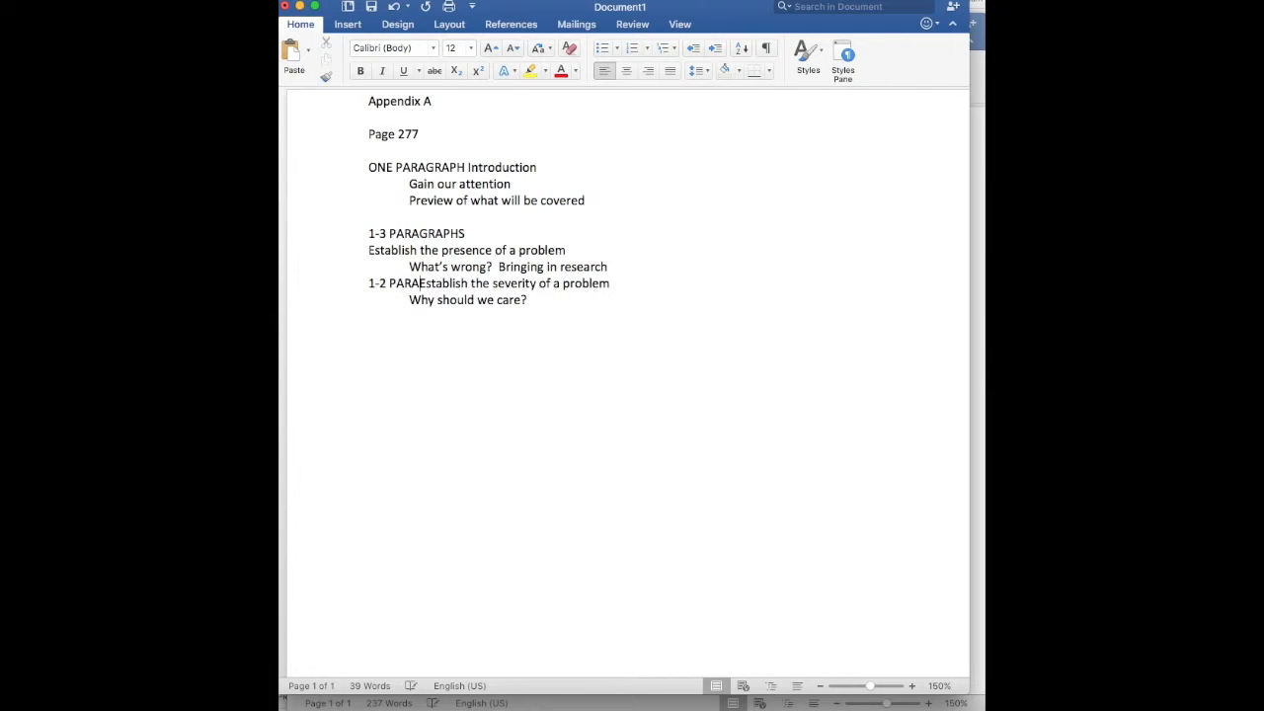
pyautogui.press('Return')
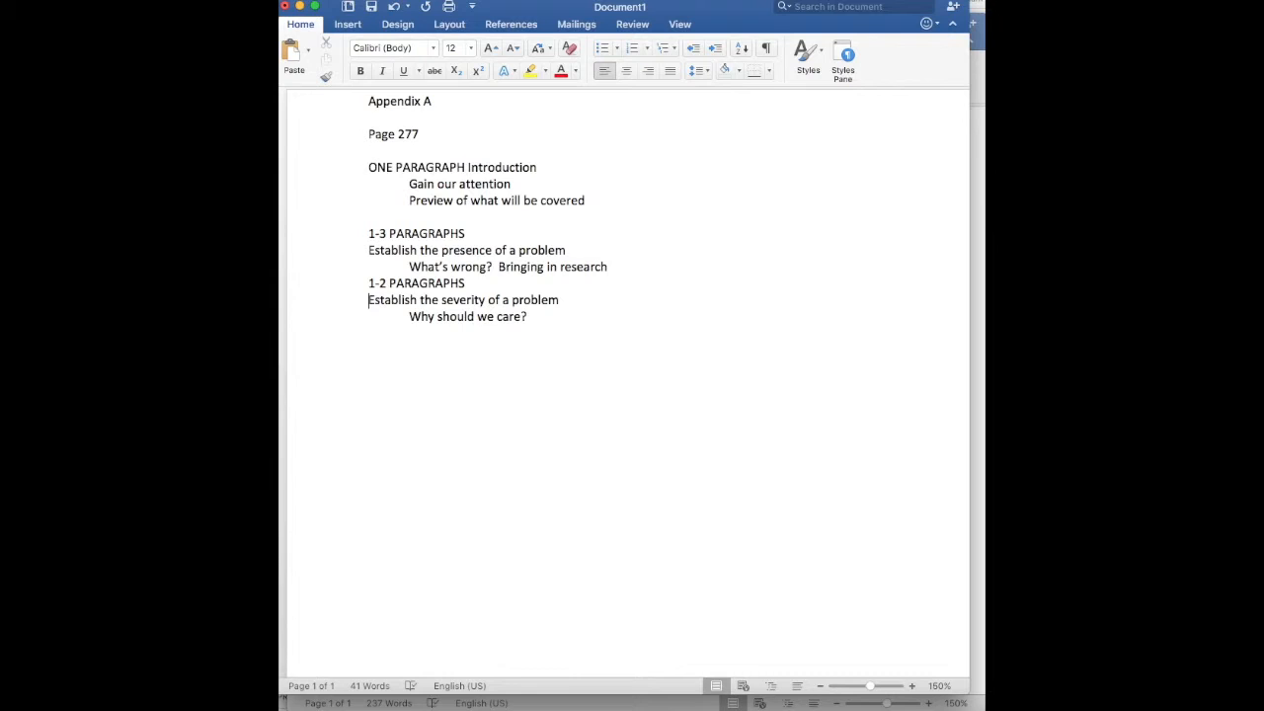
# Add a section at the end reading "Advance a clear and workable plan", then "Explaining what you are going to do to fix the problem"
pyautogui.press('Down')
pyautogui.press('Down')
pyautogui.write('Advance a clear and workable plan')
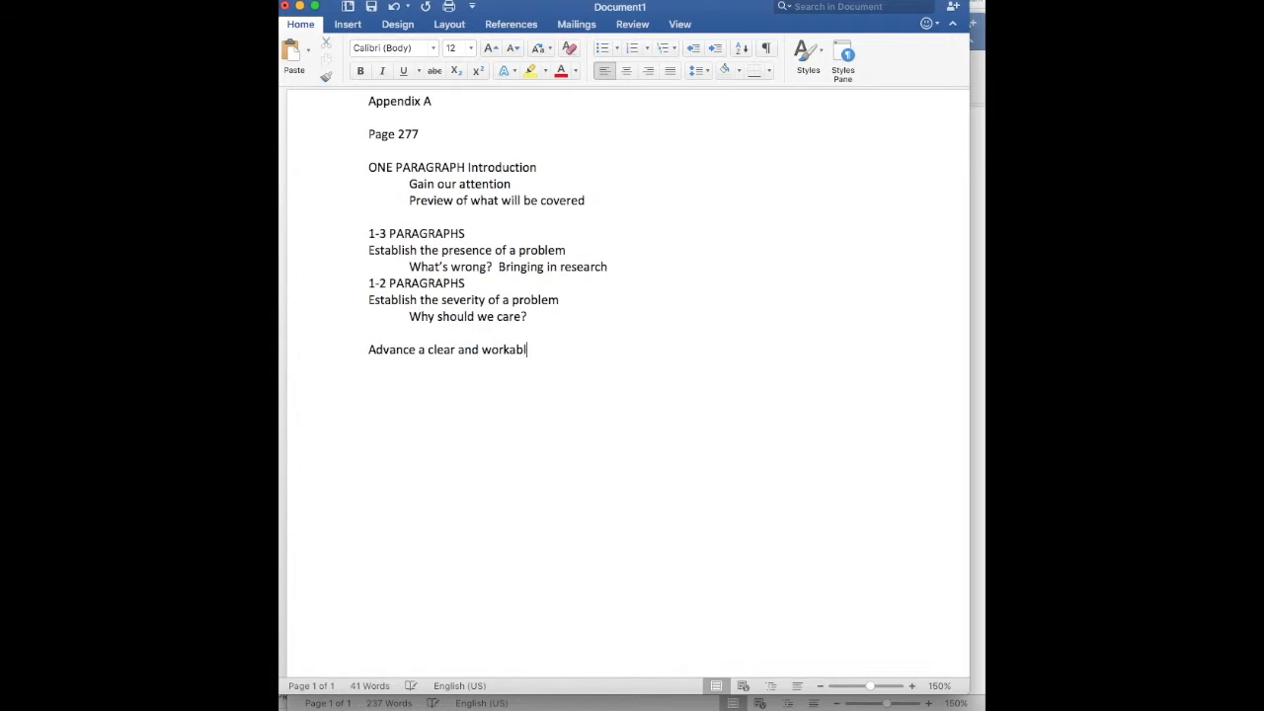
pyautogui.press('Return')
pyautogui.write('Explaining what you ')
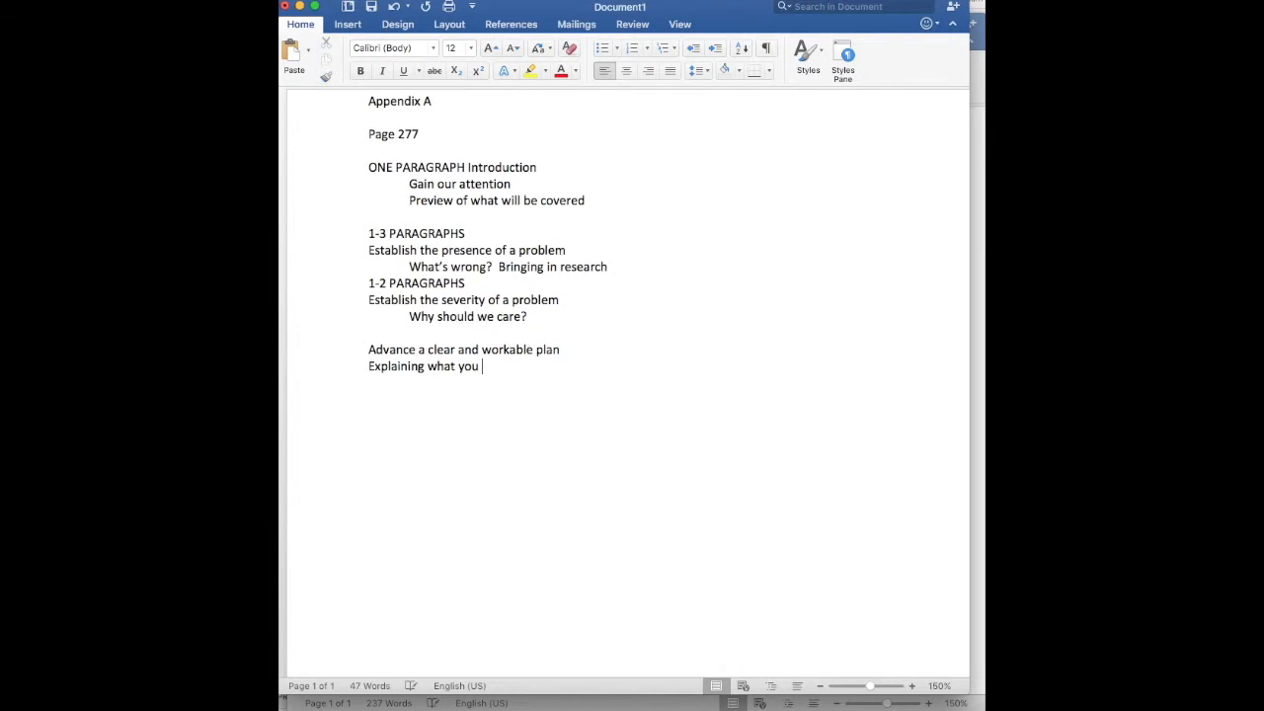
pyautogui.write('are going to do to fix the problem')
# Add the lines "Explain how it will work" and "Explain other situations where it may have worked" to the plan section
pyautogui.press('Return')
pyautogui.write('Explain how i')
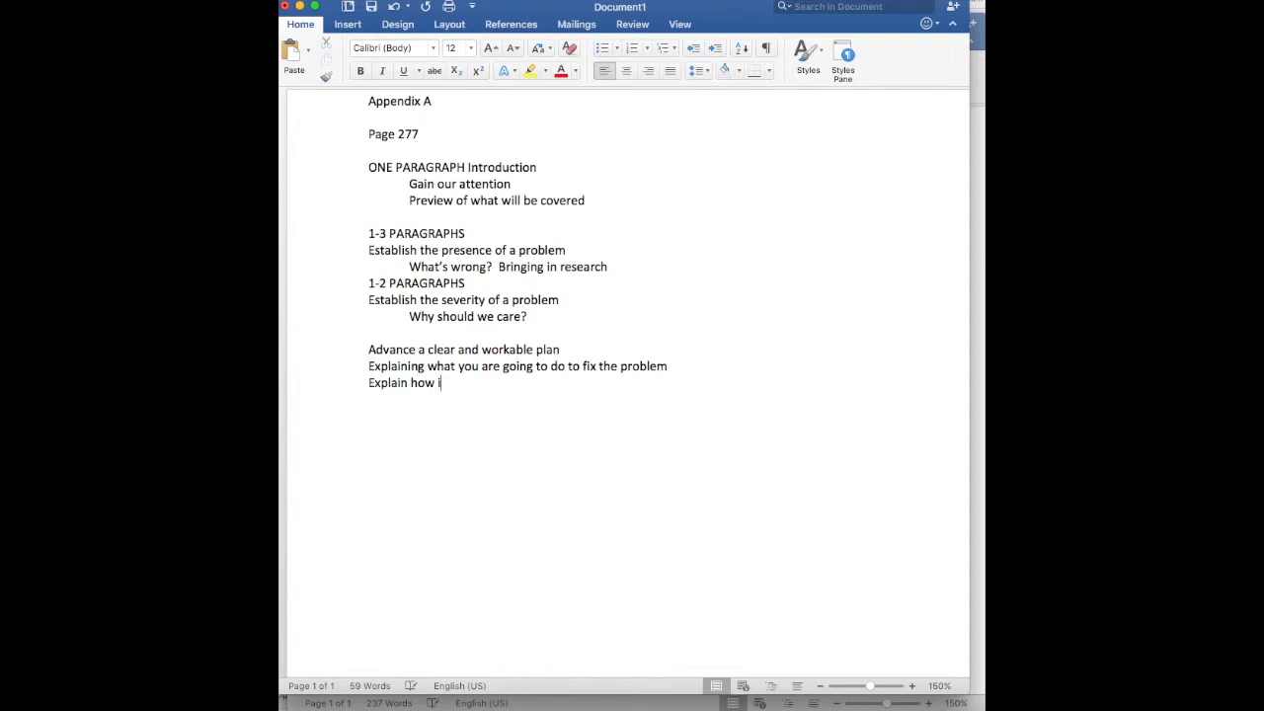
pyautogui.write('t will work')
pyautogui.press('Return')
pyautogui.write('Explain other situations wher')
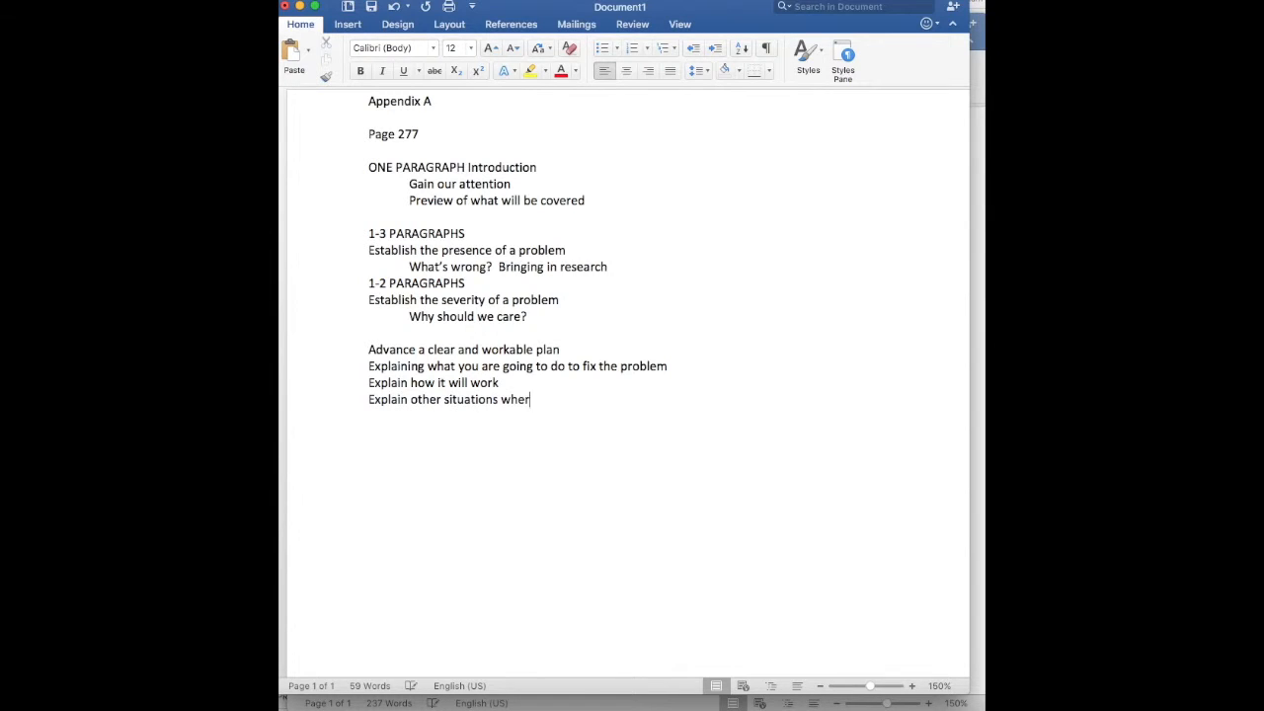
pyautogui.write('e it may have worked')
pyautogui.press('Return')
pyautogui.write('Discuss the')
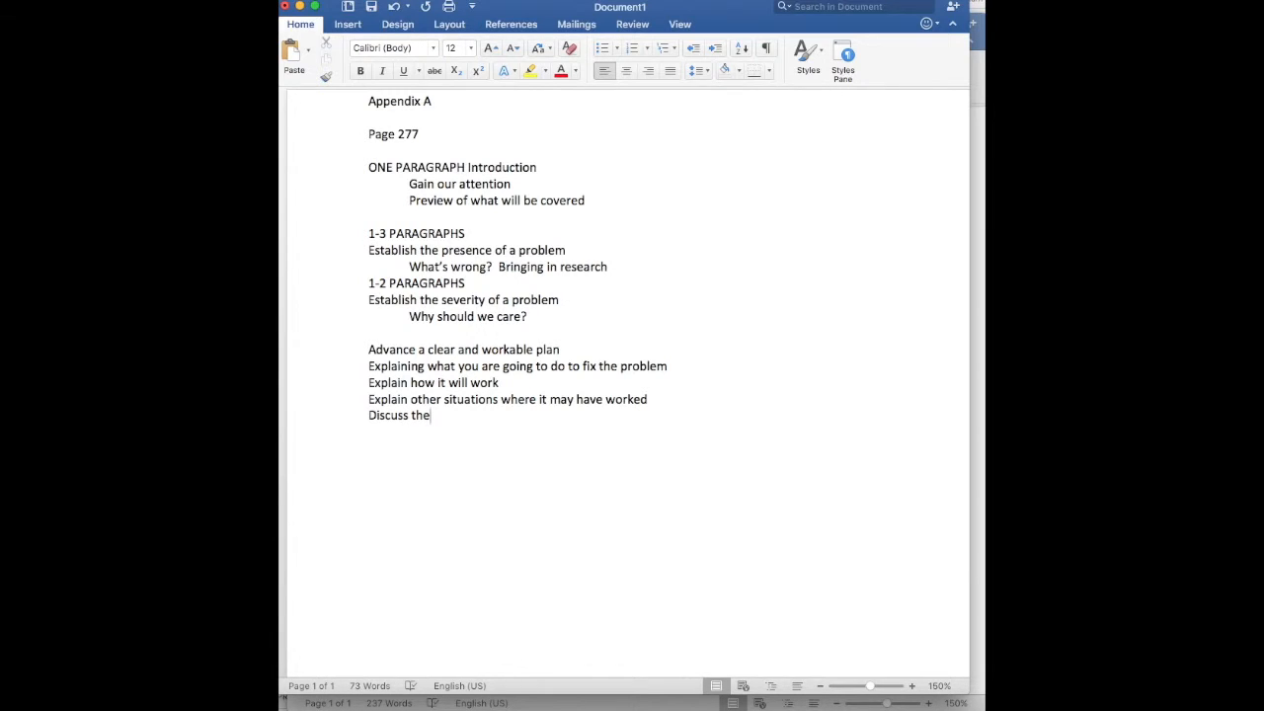
pyautogui.press('BackSpace')
pyautogui.press('BackSpace')
pyautogui.press('BackSpace')
pyautogui.press('BackSpace')
pyautogui.press('BackSpace')
pyautogui.press('BackSpace')
pyautogui.press('BackSpace')
pyautogui.press('BackSpace')
pyautogui.press('BackSpace')
pyautogui.press('BackSpace')
pyautogui.press('BackSpace')
# Insert a "1-3 PARAGRAPHS" line above "Advance a clear and workable plan"
pyautogui.press('Return')
pyautogui.press('Return')
pyautogui.press('Up')
pyautogui.press('Up')
pyautogui.press('Up')
pyautogui.press('Up')
pyautogui.press('Return')
pyautogui.write('1-3 ')
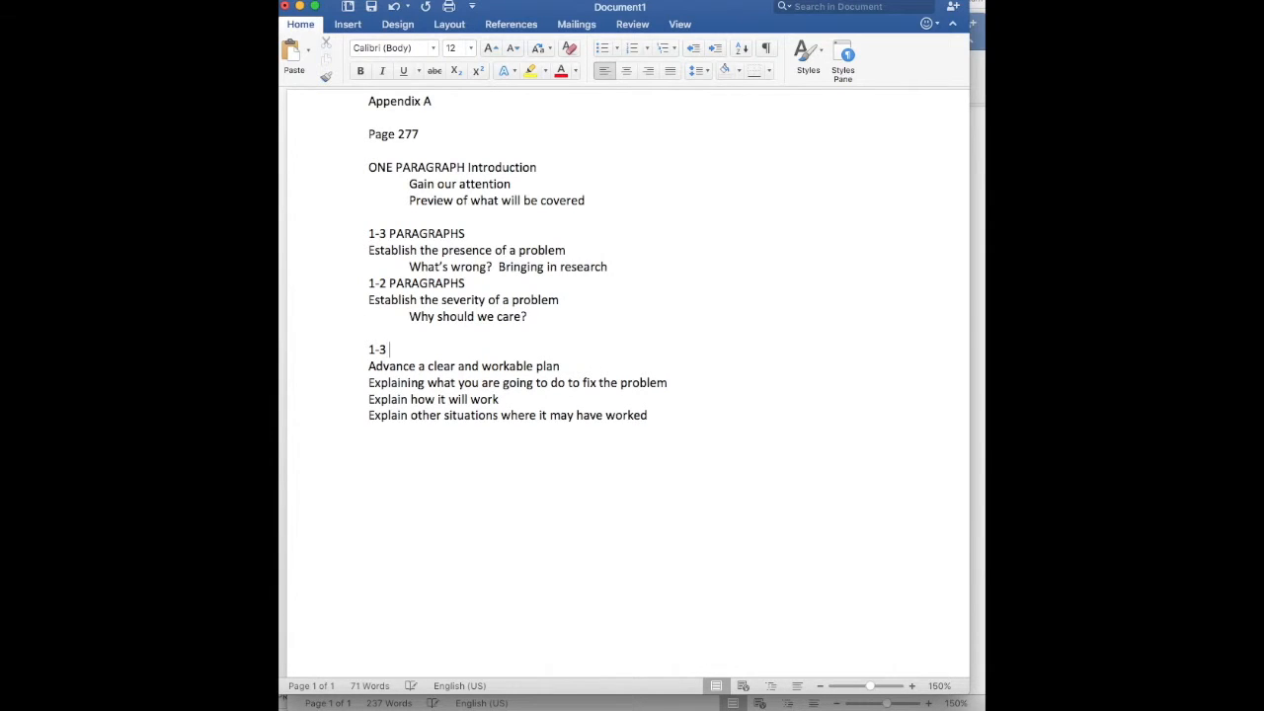
pyautogui.write('PARAGRAPHS')
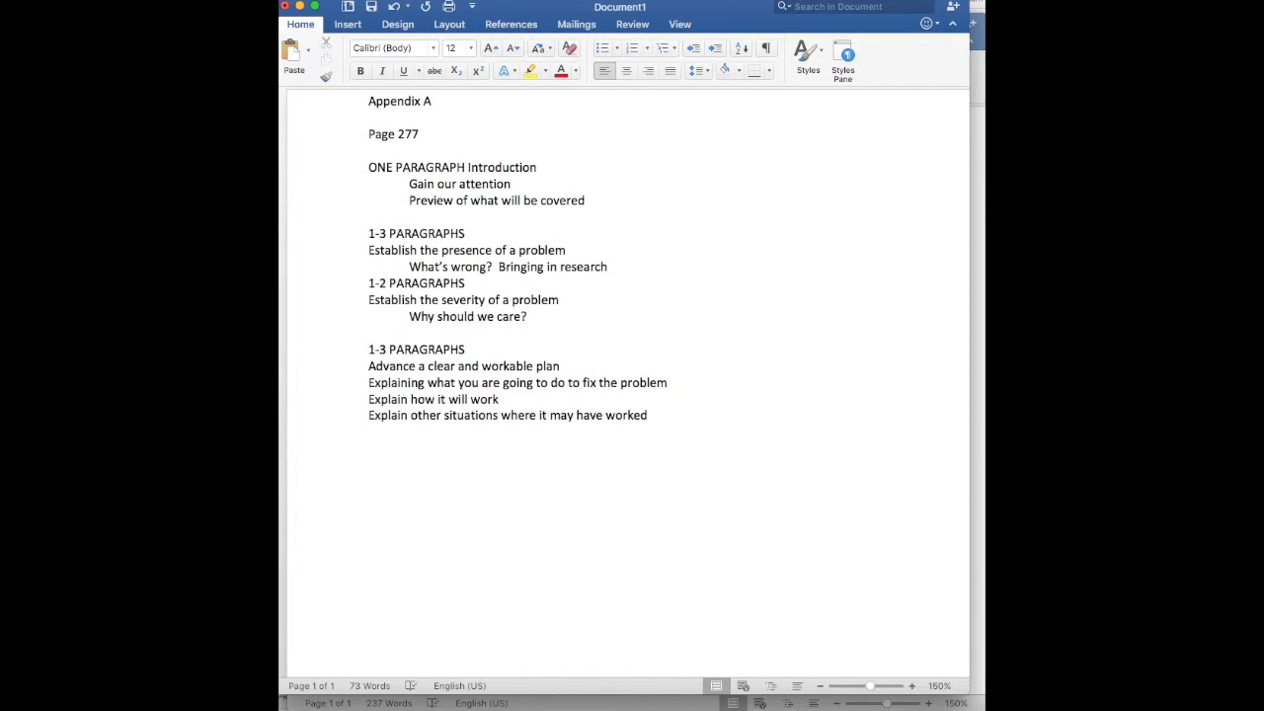
# Add a "BENEFITS" heading after the plan section, with "The most likely positive things that will happen" beneath it
pyautogui.press('Return')
pyautogui.write('BENEFITSS')
pyautogui.press('BackSpace')
pyautogui.press('Return')
pyautogui.press('Return')
pyautogui.write('T')
pyautogui.press('BackSpace')
pyautogui.write('The most like')
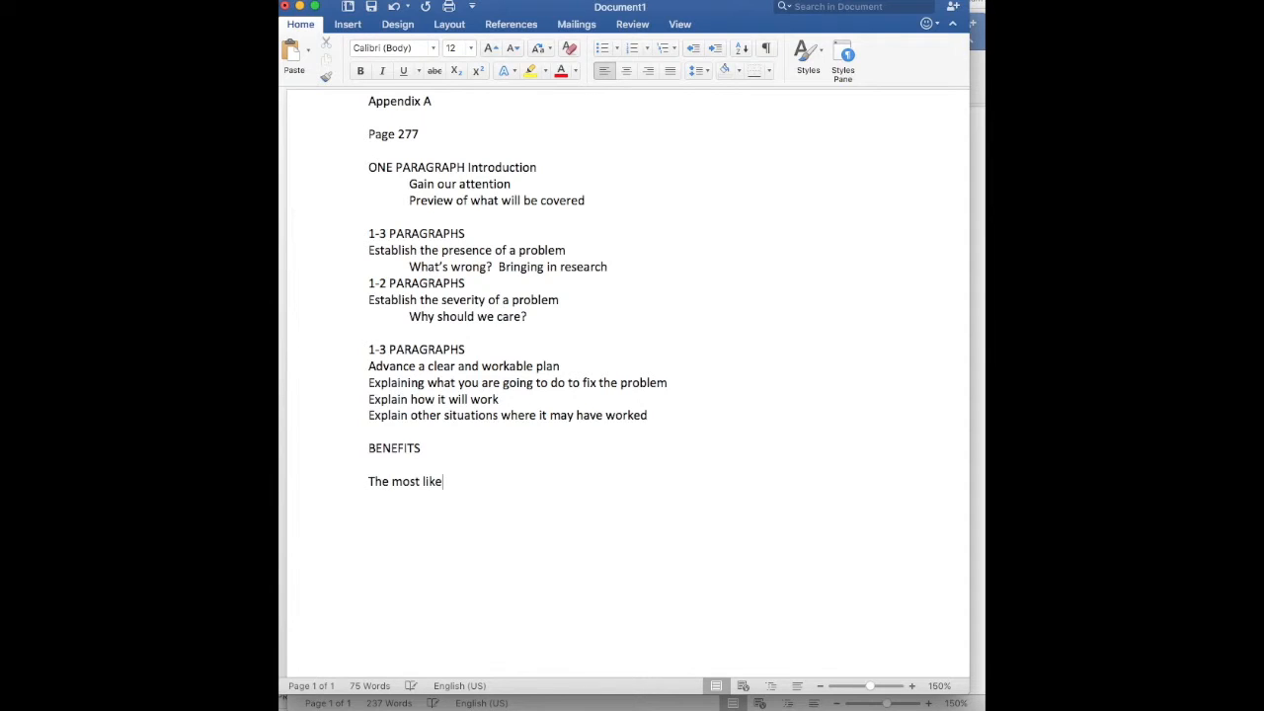
pyautogui.write('ly positive things that ')
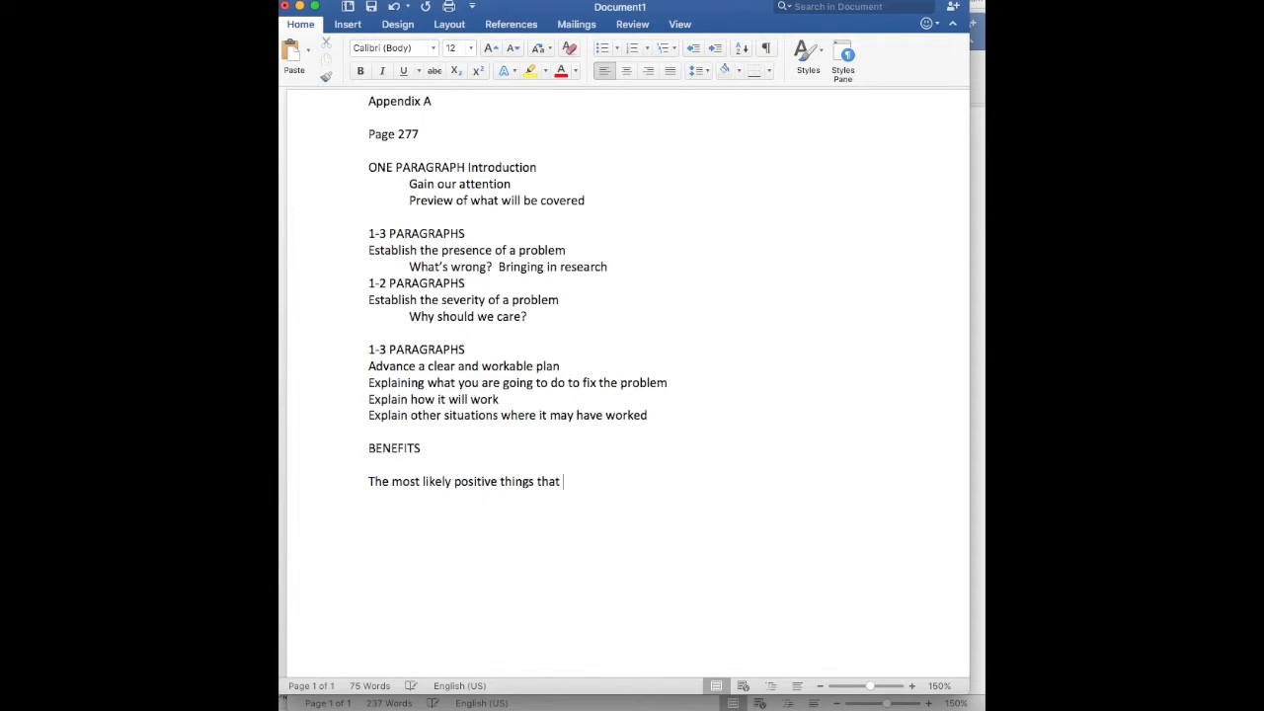
pyautogui.write('will happen')
# Add "Significant benefit" and "Novel benefit" to the benefits section, separated by blank lines
pyautogui.press('Return')
pyautogui.press('Return')
pyautogui.write('Signif')
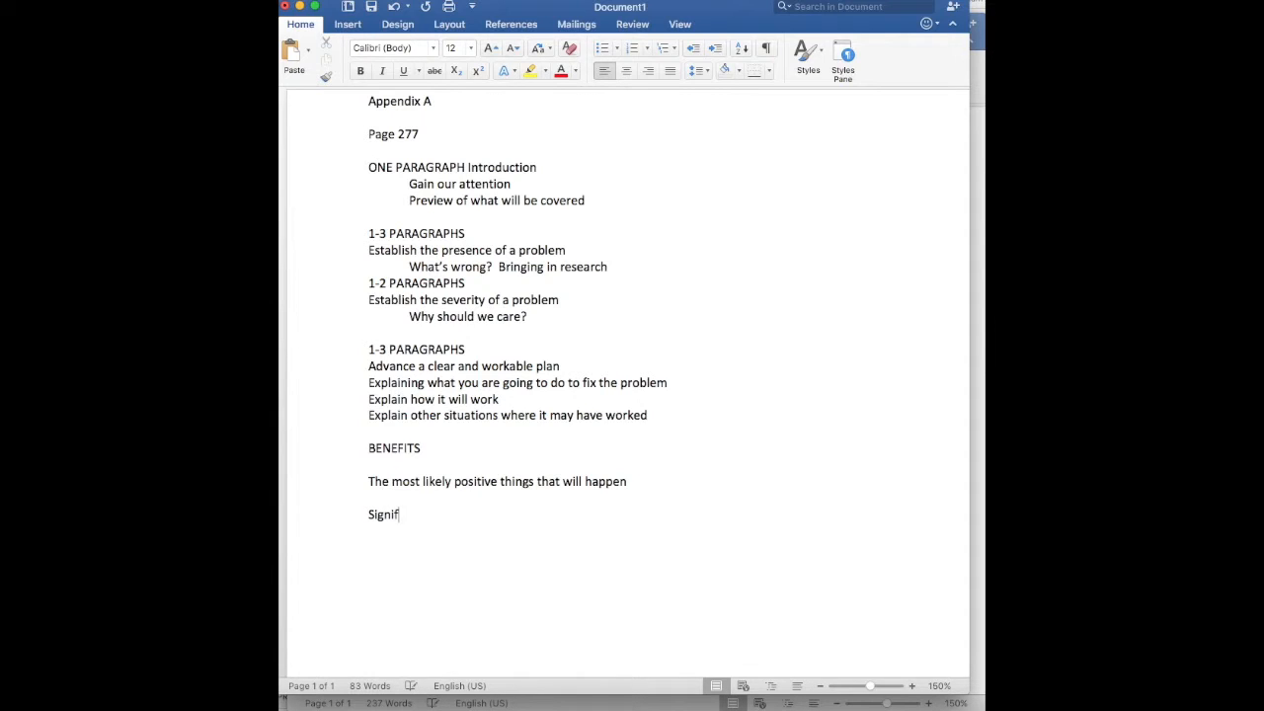
pyautogui.write('icant benefit')
pyautogui.press('Return')
pyautogui.press('Return')
pyautogui.write('Novel benefit')
pyautogui.press('Return')
pyautogui.press('Return')
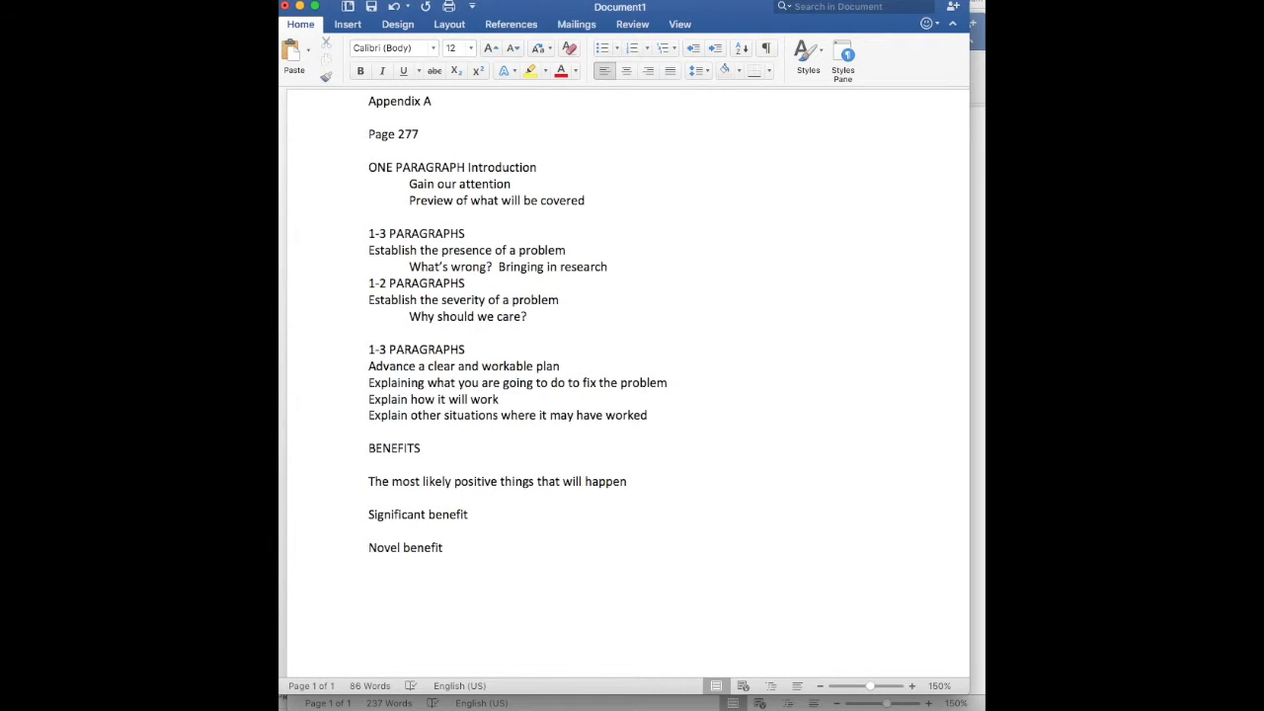
# Enter "AT LEAST 1 PARAGRAPH EACH-" on the empty line directly below the BENEFITS heading
pyautogui.press('Up')
pyautogui.press('Up')
pyautogui.press('Up')
pyautogui.press('Up')
pyautogui.press('Up')
pyautogui.write('1 PARAGRAPH EACH')
pyautogui.press('Left')
pyautogui.press('Left')
pyautogui.press('Left')
pyautogui.press('Left')
pyautogui.press('Left')
pyautogui.press('Left')
pyautogui.press('Left')
pyautogui.press('Left')
pyautogui.press('Left')
pyautogui.press('Left')
pyautogui.press('Left')
pyautogui.press('Left')
pyautogui.press('Left')
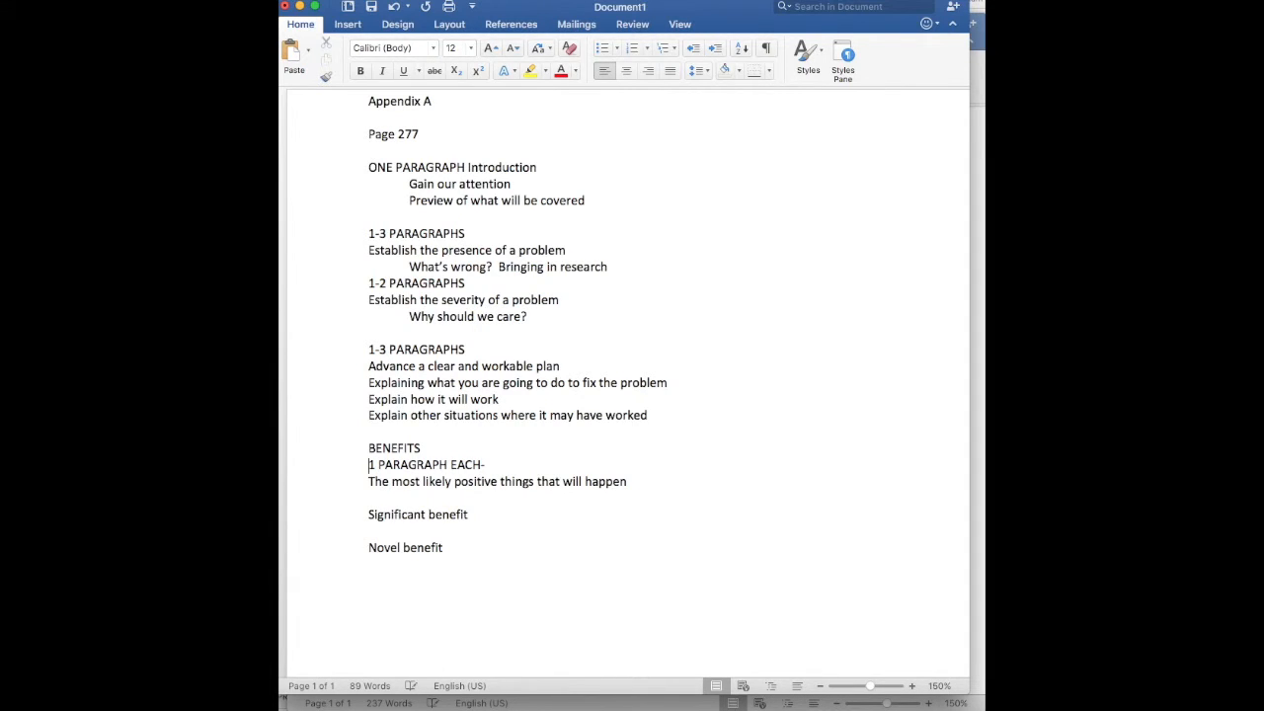
pyautogui.write('AT LEAST')
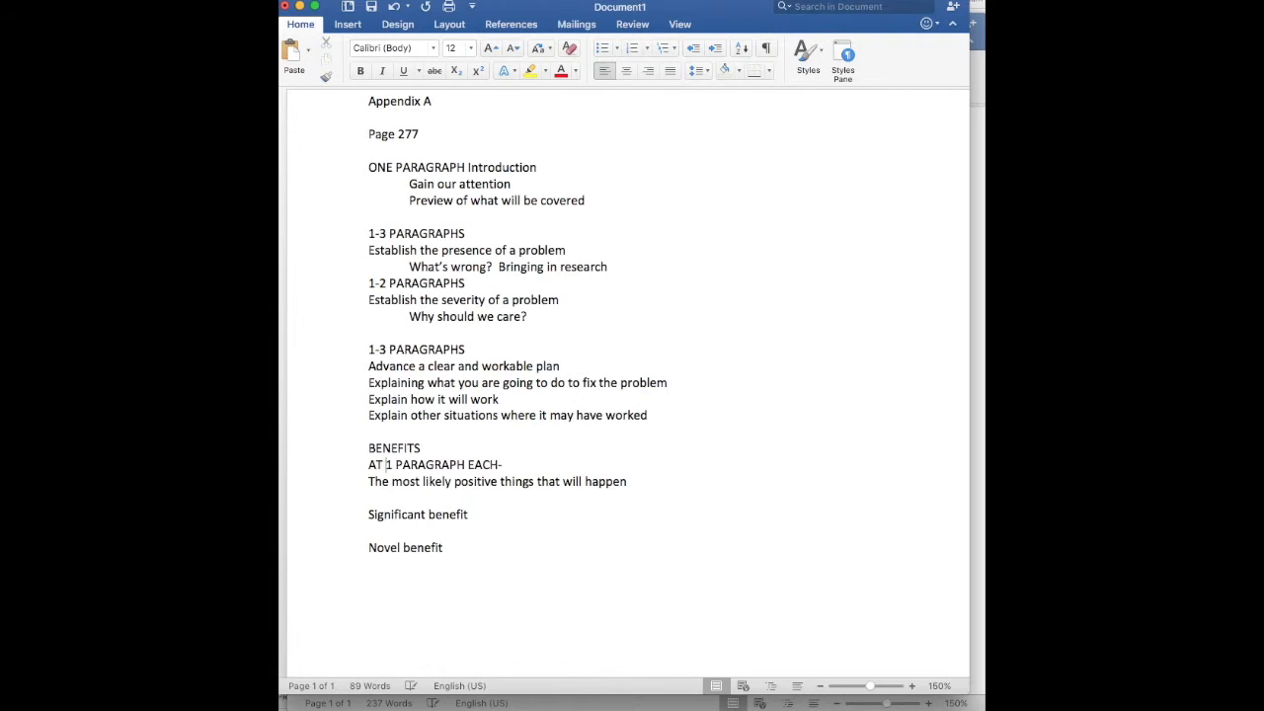
# Add an "ANSWERING COUNTER ARGUMENTS" heading below "Novel benefit", separated by a blank line
pyautogui.press('Down')
pyautogui.press('Down')
pyautogui.press('Down')
pyautogui.press('Down')
pyautogui.press('Down')
pyautogui.press('Down')
pyautogui.press('Down')
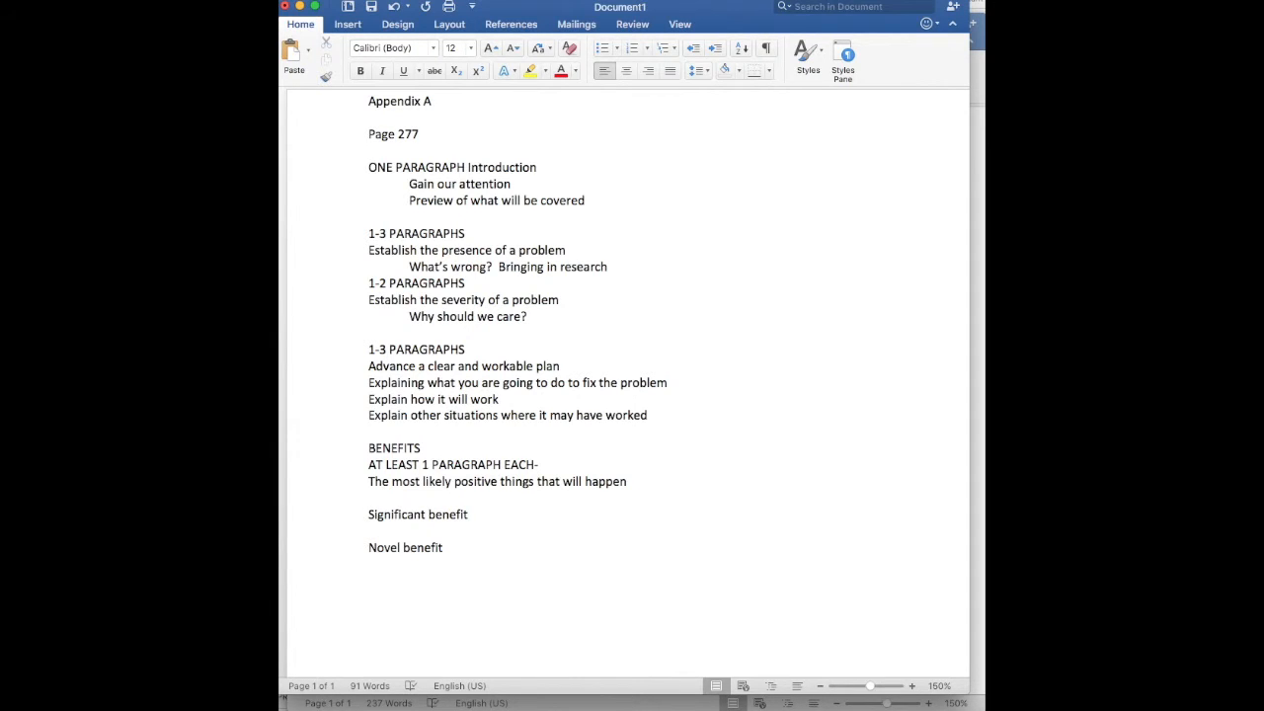
pyautogui.write('ANSWERING COUNTER ARGUMENTS')
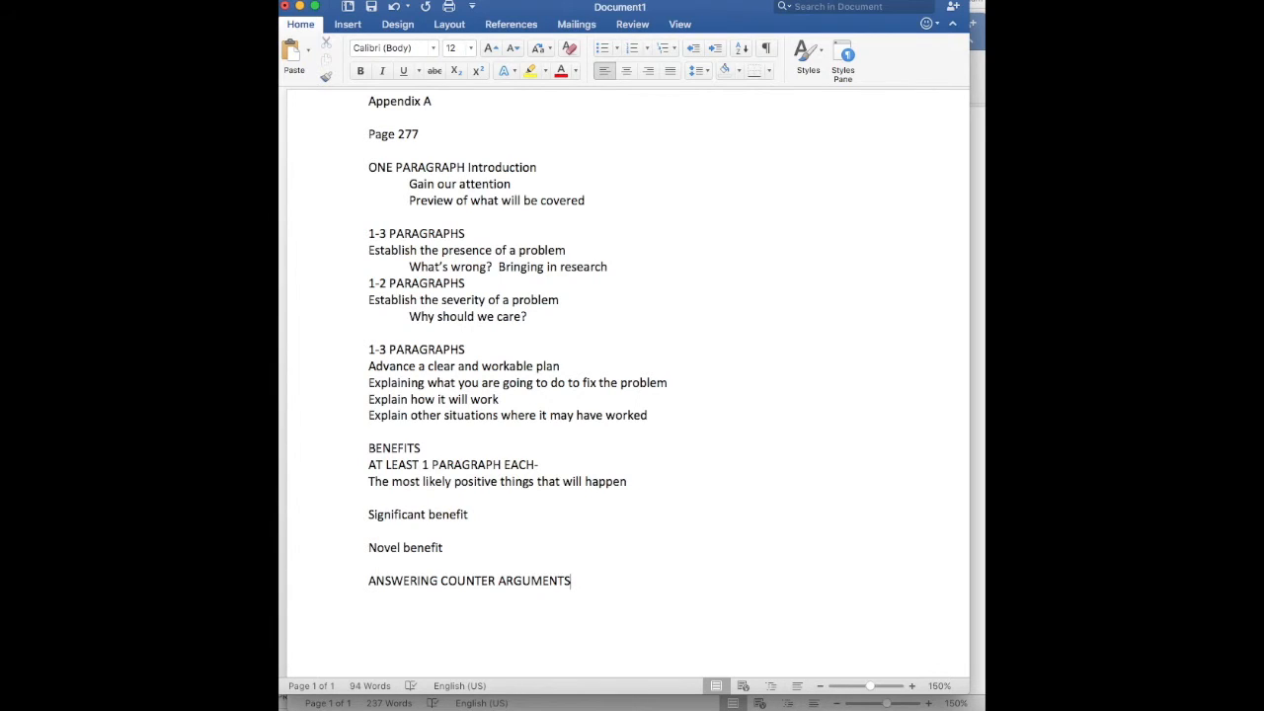
# Below the counter arguments heading, after a blank line, write "What are some reasonable arguments that people opposed to my argument might make?"
pyautogui.press('Return')
pyautogui.press('Return')
pyautogui.write('What are some reasonable arguments')
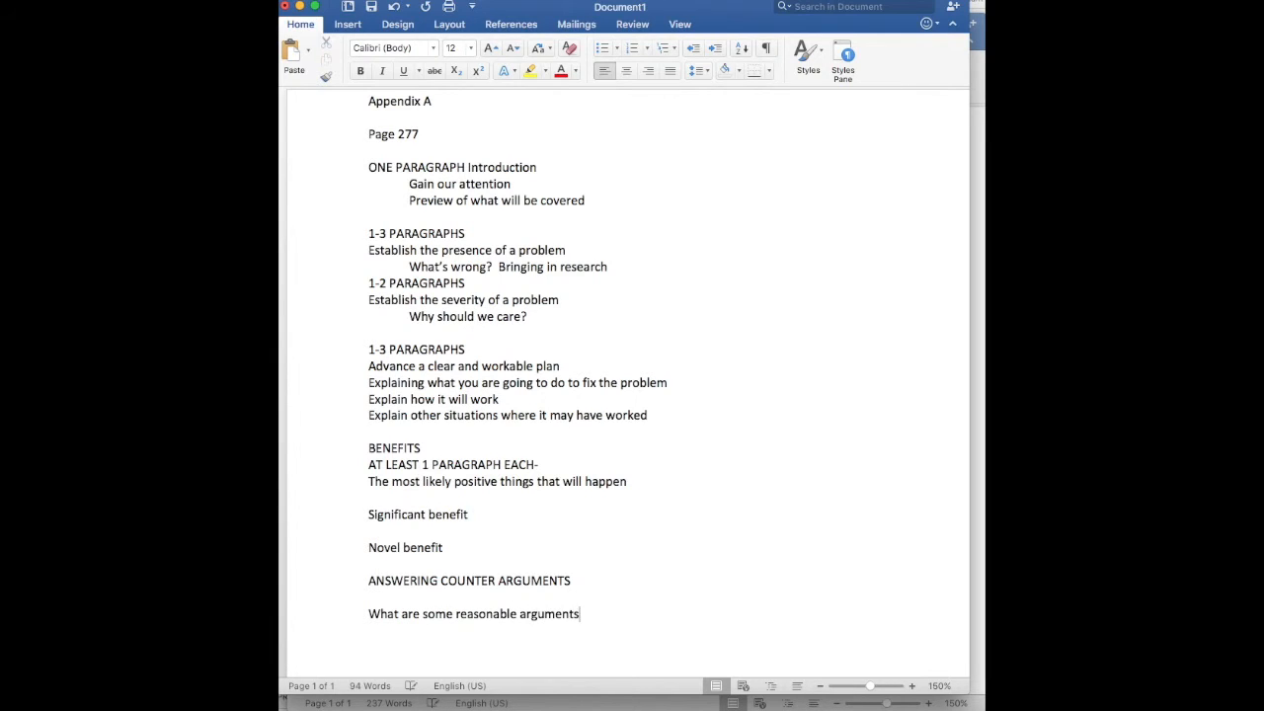
pyautogui.write(' that people opposed')
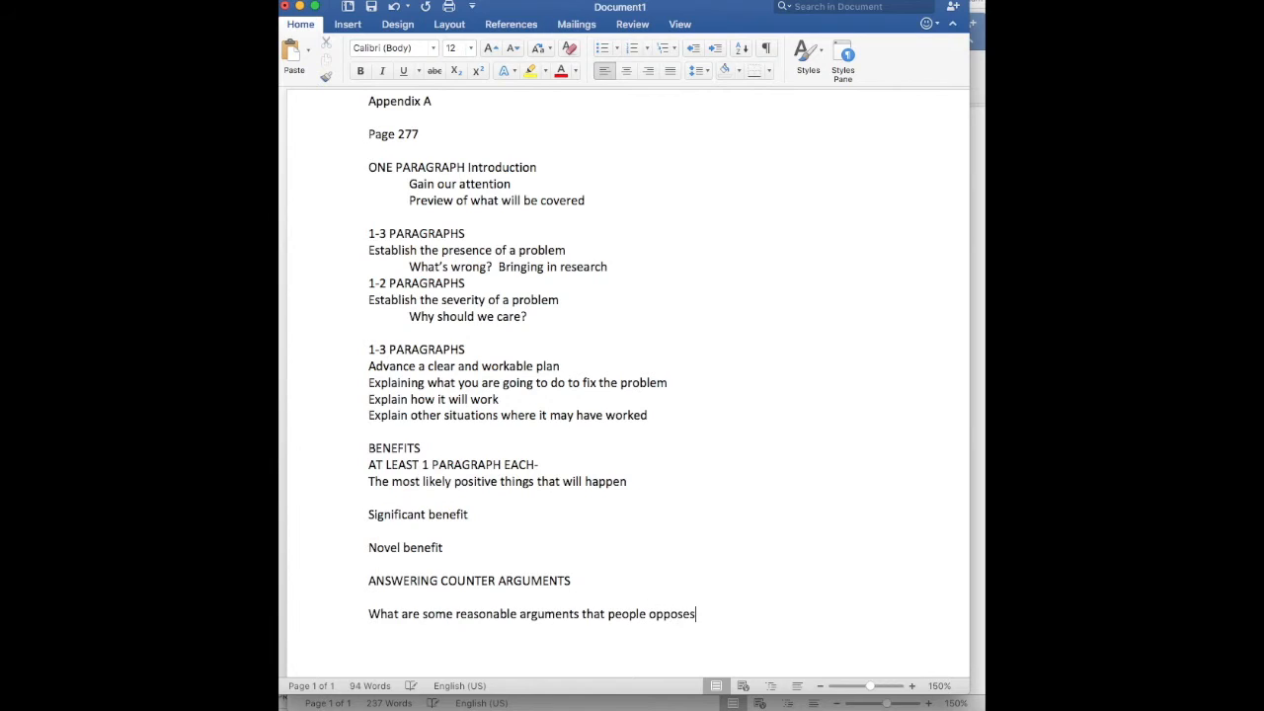
pyautogui.press('BackSpace')
pyautogui.press('BackSpace')
pyautogui.write('ed to my p')
pyautogui.press('BackSpace')
pyautogui.write('argume')
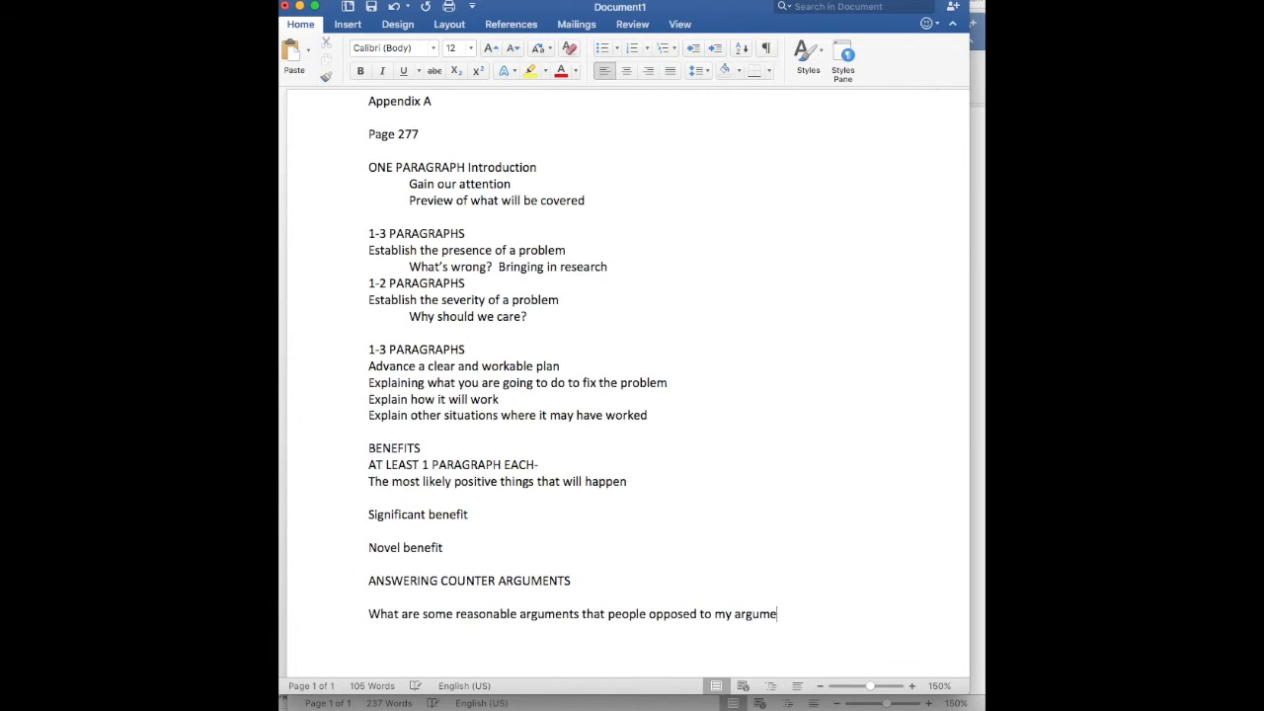
pyautogui.write('nt might make?')
# Add "Present these arguments briefly (one at a time) and then DEFEAT THEM" beneath the question about opposing arguments
pyautogui.write('A')
pyautogui.press('BackSpace')
pyautogui.write('Present these')
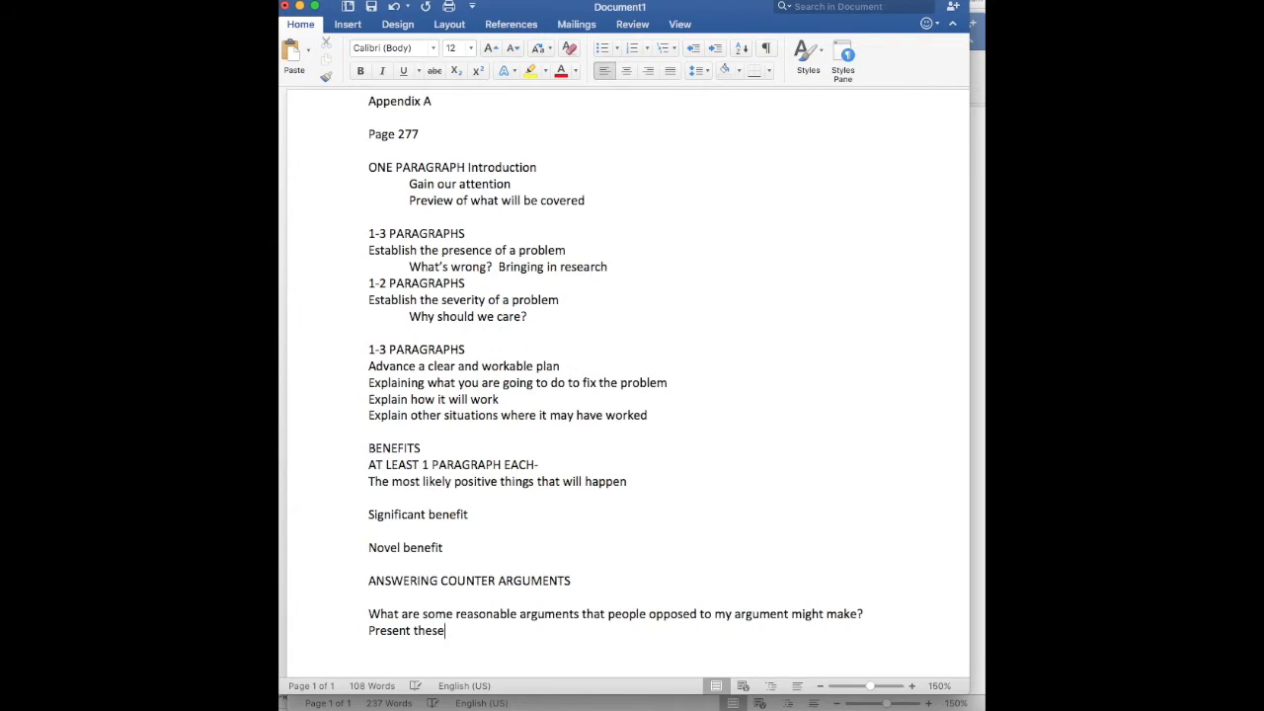
pyautogui.write(' arguments briefly (one at a time')
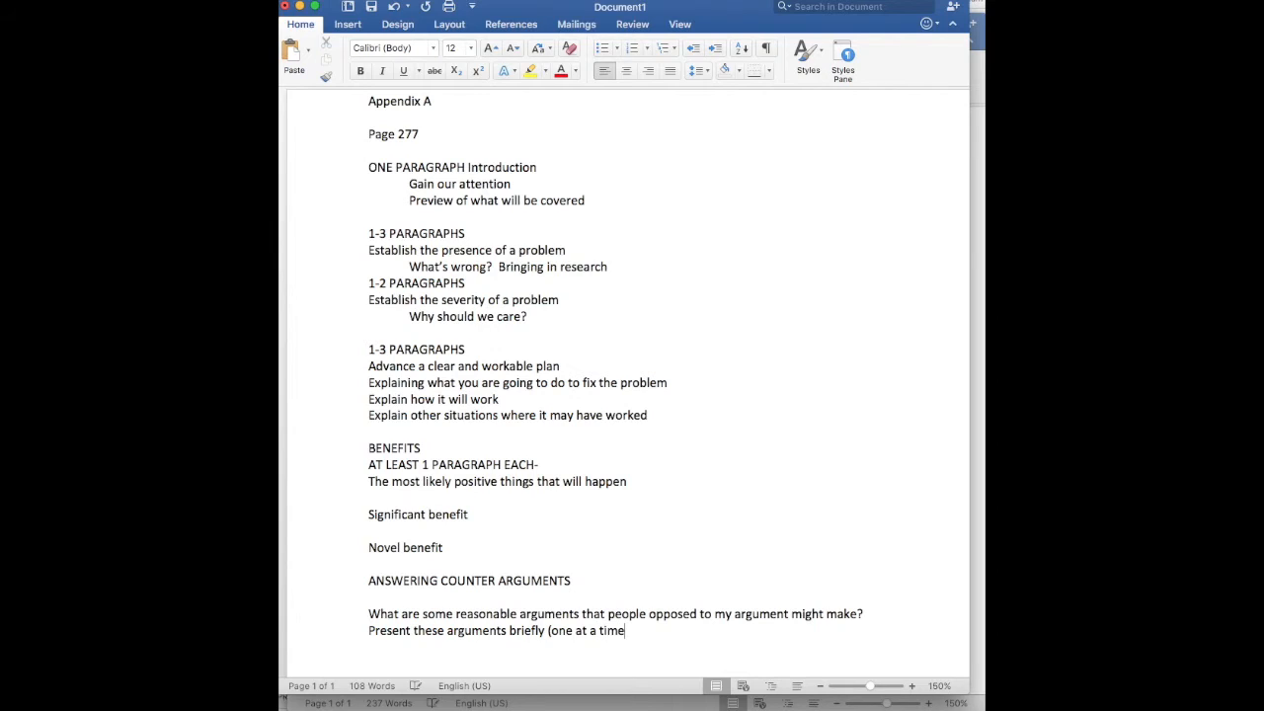
pyautogui.write(') and then DEFEAT THEM')
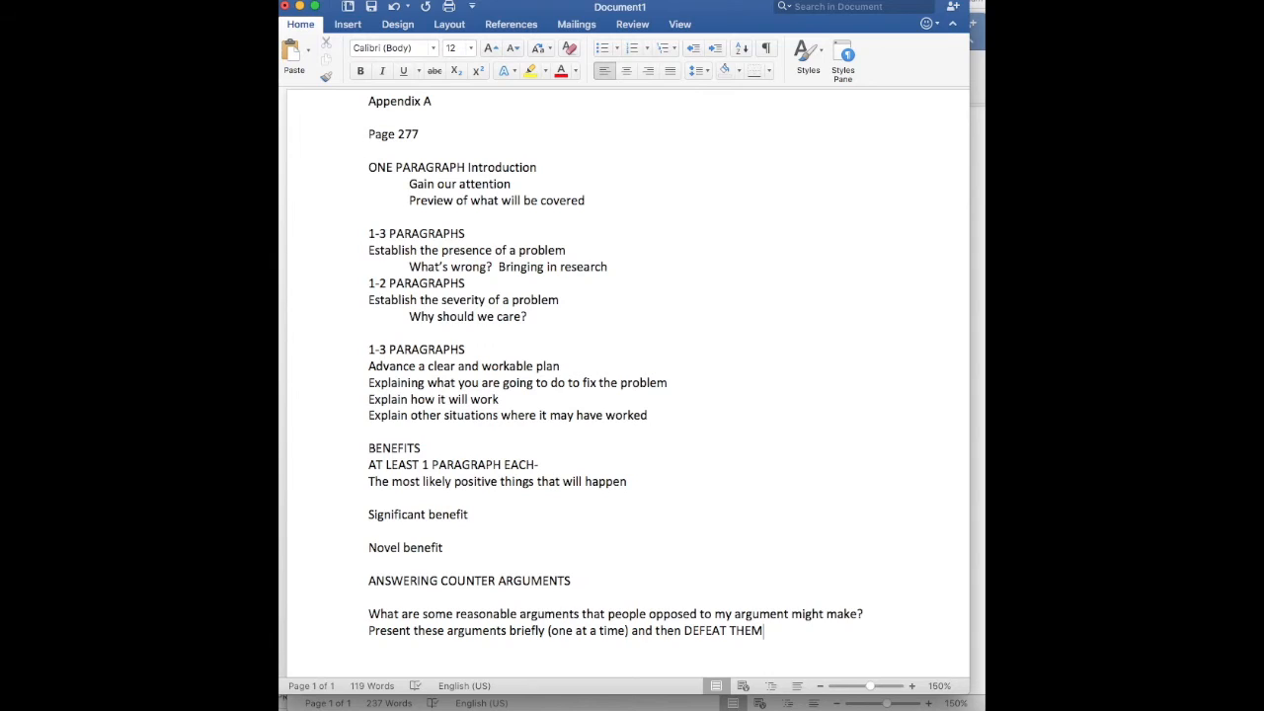
# Add the line "Suggest actions that members of the audience can take" after a blank line at the end of the outline
pyautogui.press('Return')
pyautogui.press('Return')
pyautogui.write('Suggest actions that memb')
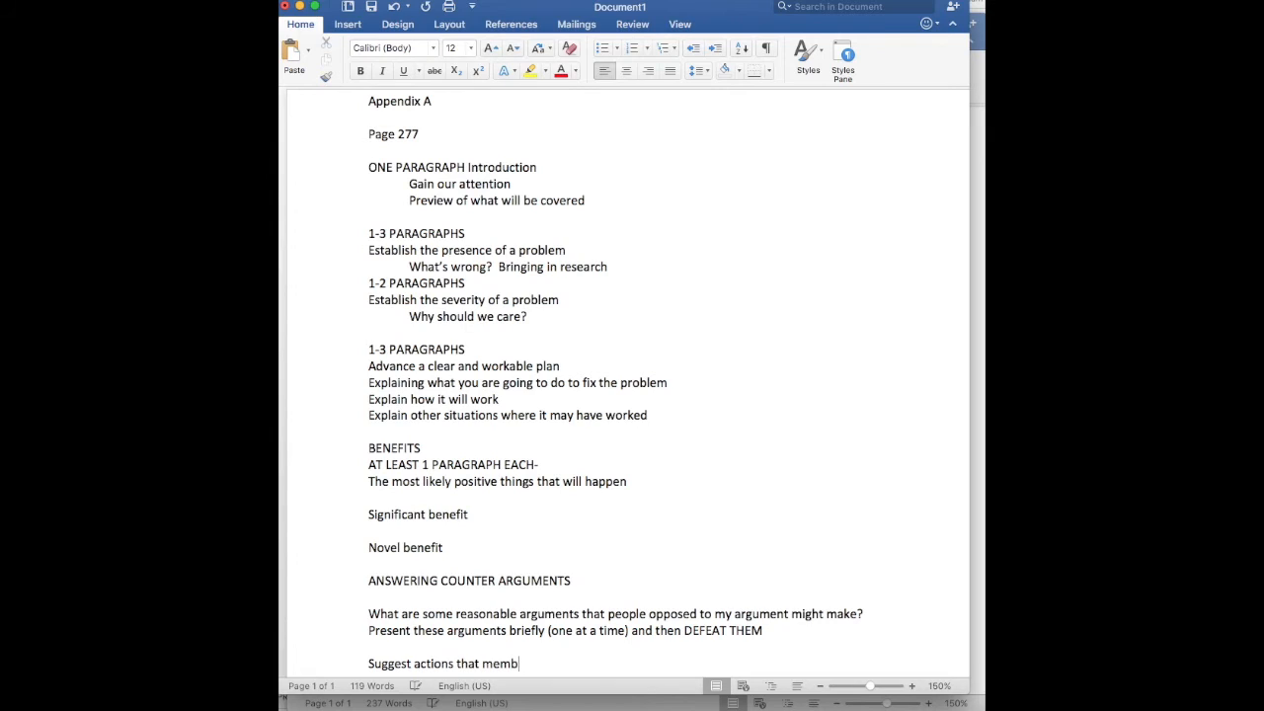
pyautogui.write('ers of the audience can take')
# Enter "AT LEAST 1-2 PARAGRAPHS PER COUNTER ARGUMENT" on the empty line directly below the ANSWERING COUNTER ARGUMENTS heading
pyautogui.press('Up')
pyautogui.press('Up')
pyautogui.press('Up')
pyautogui.press('Up')
pyautogui.write('AT LEAST 1-2 P')
pyautogui.press('BackSpace')
pyautogui.write('PARAGRAPHS PER COUNTER ARGUMENT')
pyautogui.press('BackSpace')
pyautogui.press('BackSpace')
pyautogui.write('NT')
# Add "1-2 PARAGRAPHS" on the line below "Suggest actions that members of the audience can take"
pyautogui.scroll(-1, 628, 381)
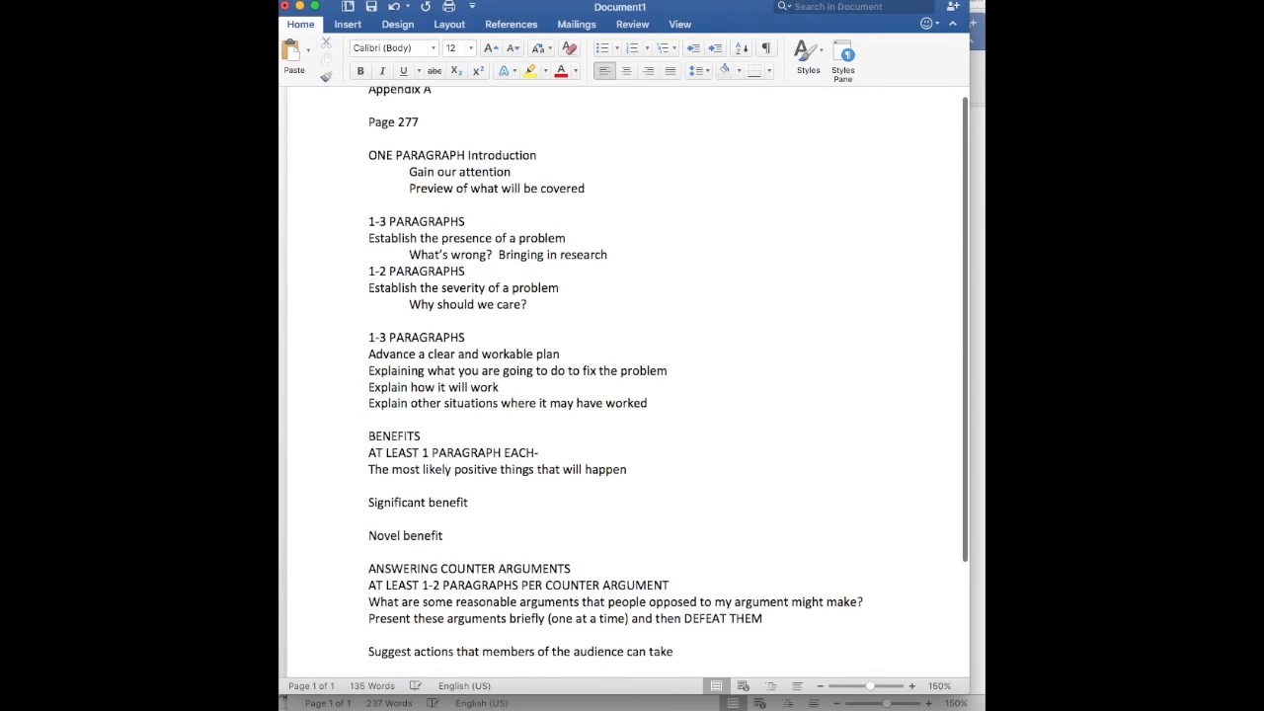
pyautogui.press('Down')
pyautogui.press('Up')
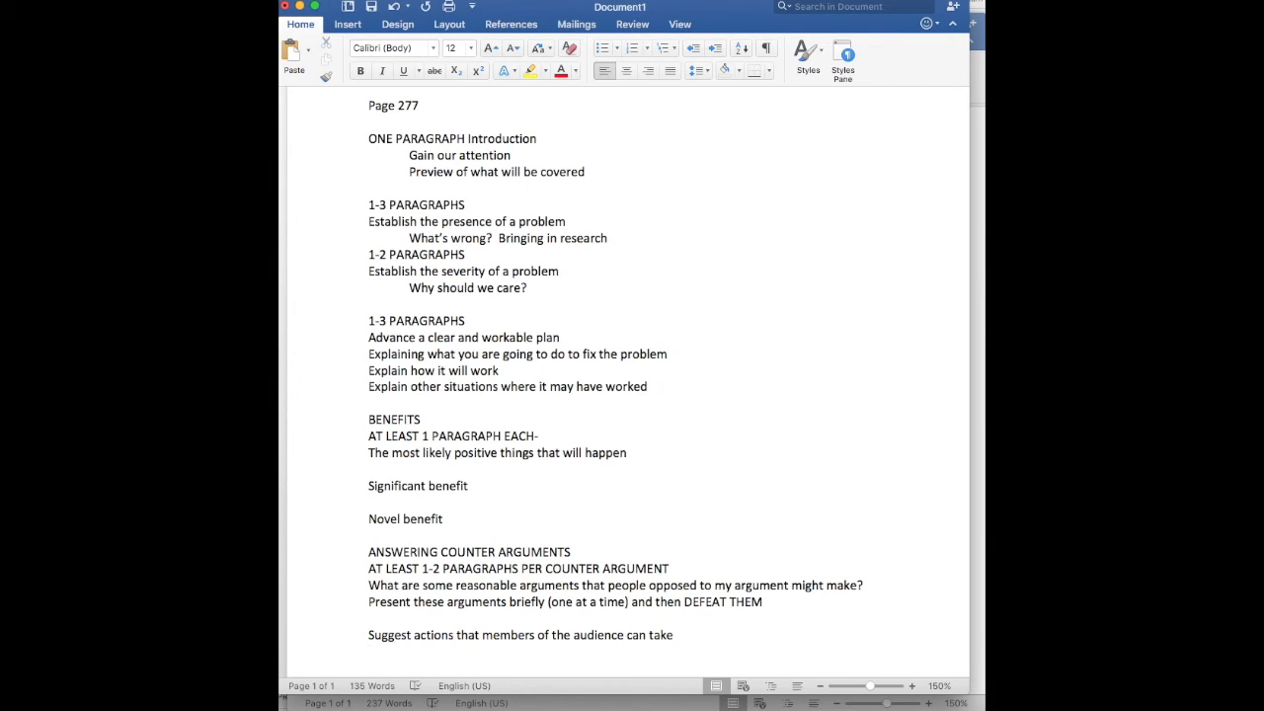
pyautogui.write('1-2 PARAGRAPHS')
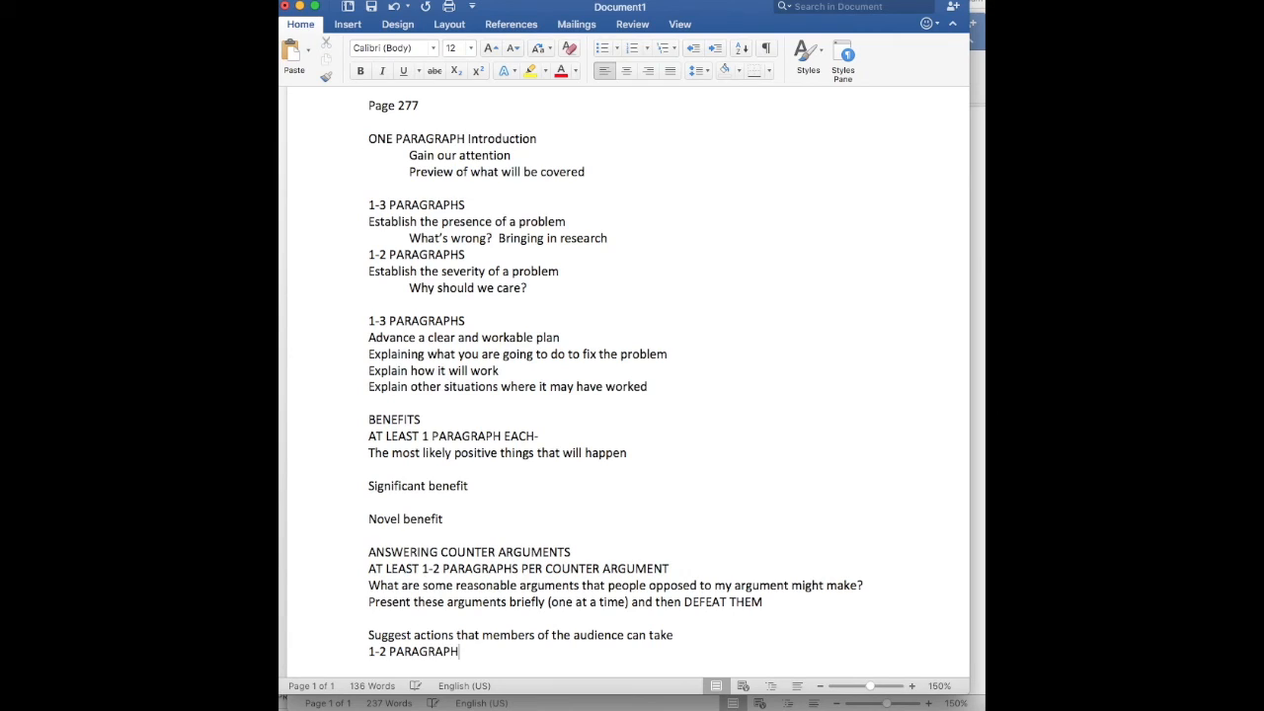